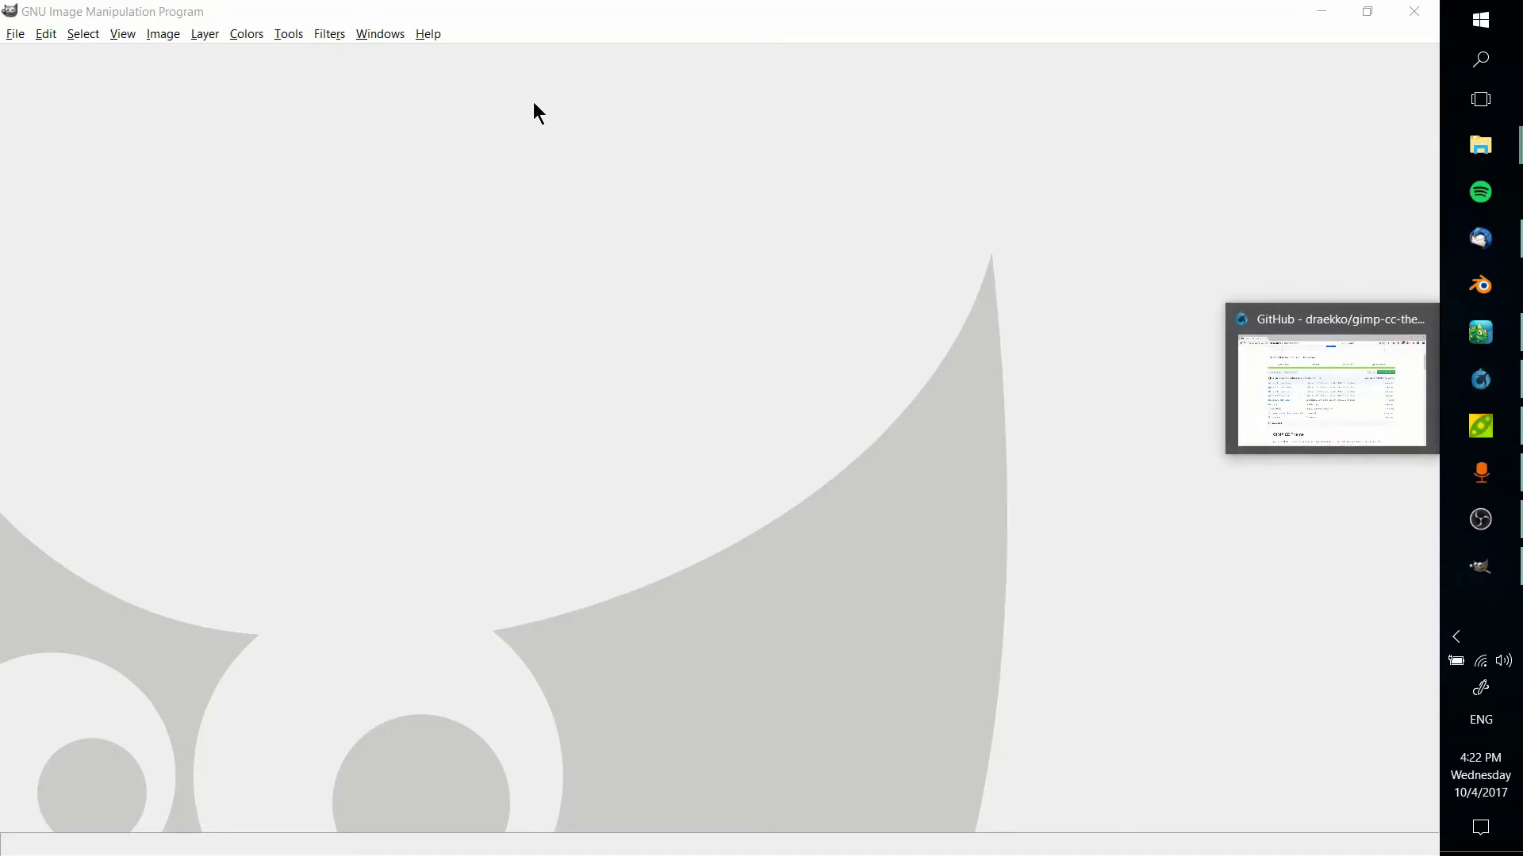
# Step: Open the About GIMP dialog to confirm the installed version is 2.8.22
pyautogui.click(432, 33)
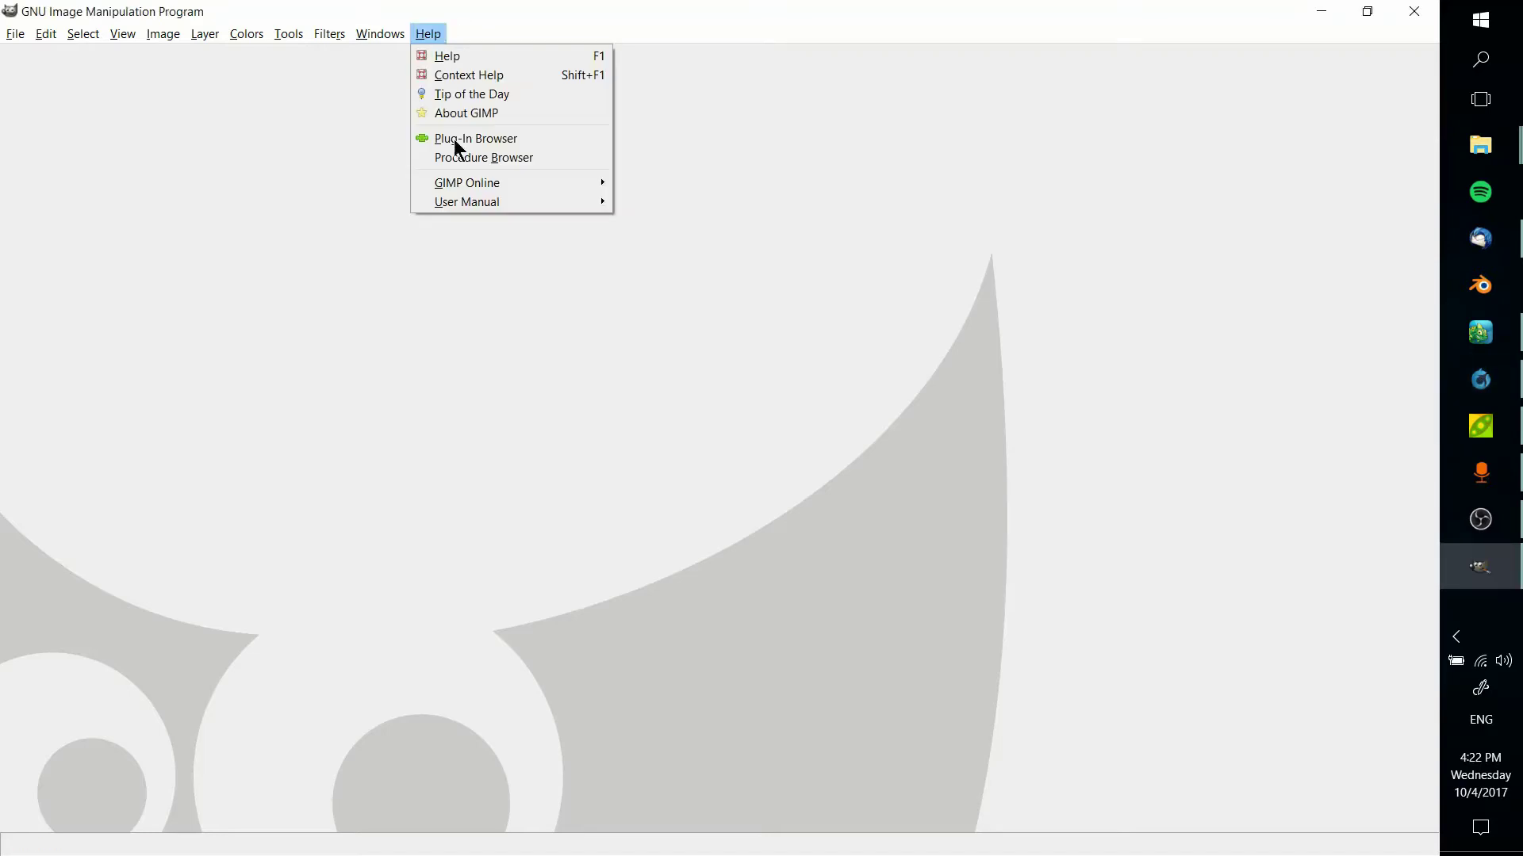
pyautogui.click(525, 113)
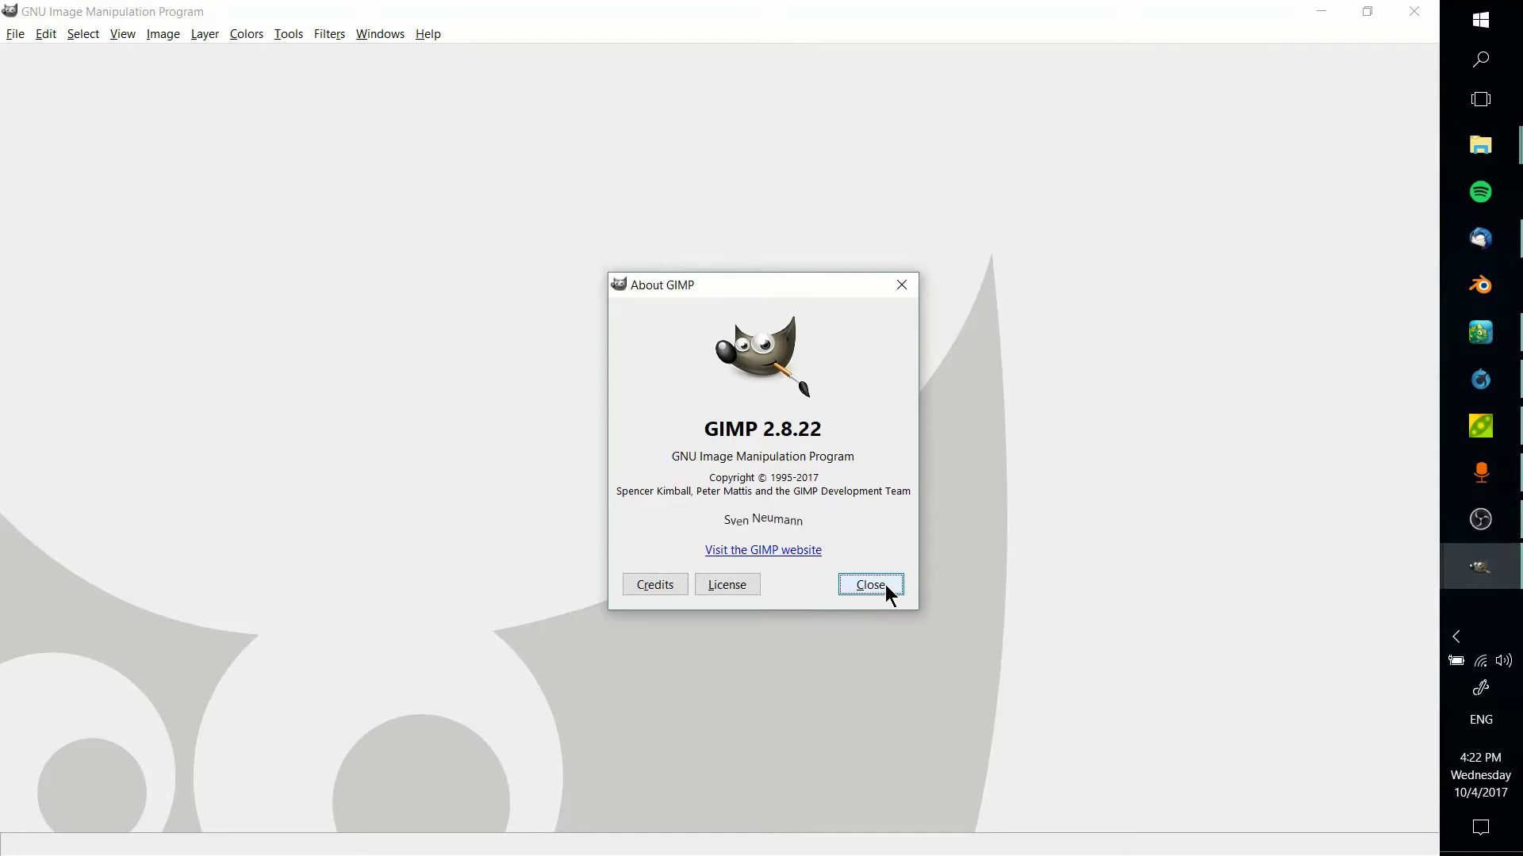
# Step: Download the gimp-cc-themes repository as a ZIP from GitHub in a maximized Firefox
pyautogui.click(886, 590)
pyautogui.click(1494, 394)
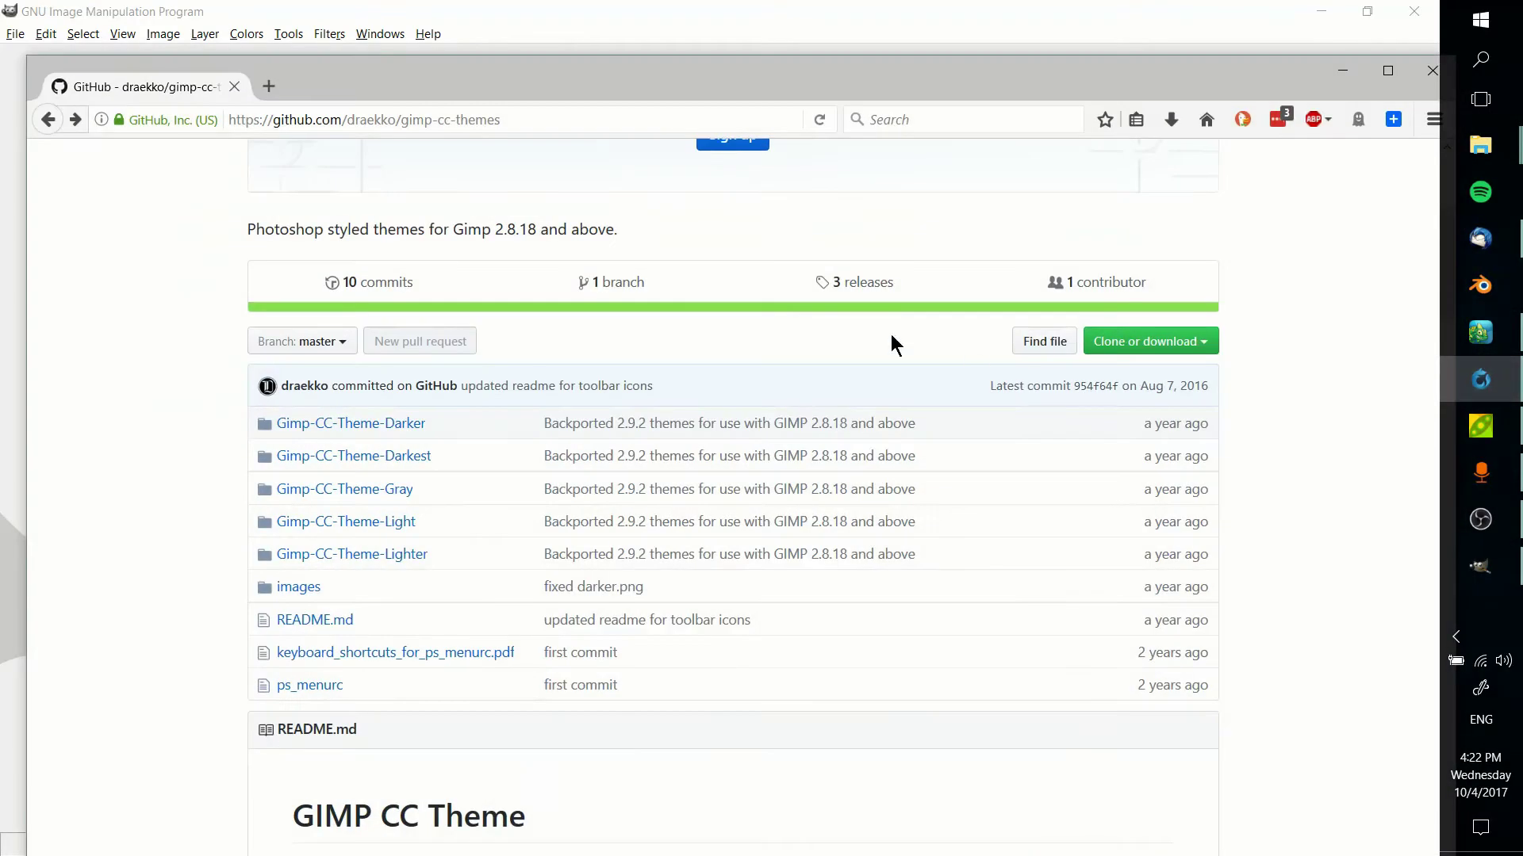
pyautogui.doubleClick(399, 70)
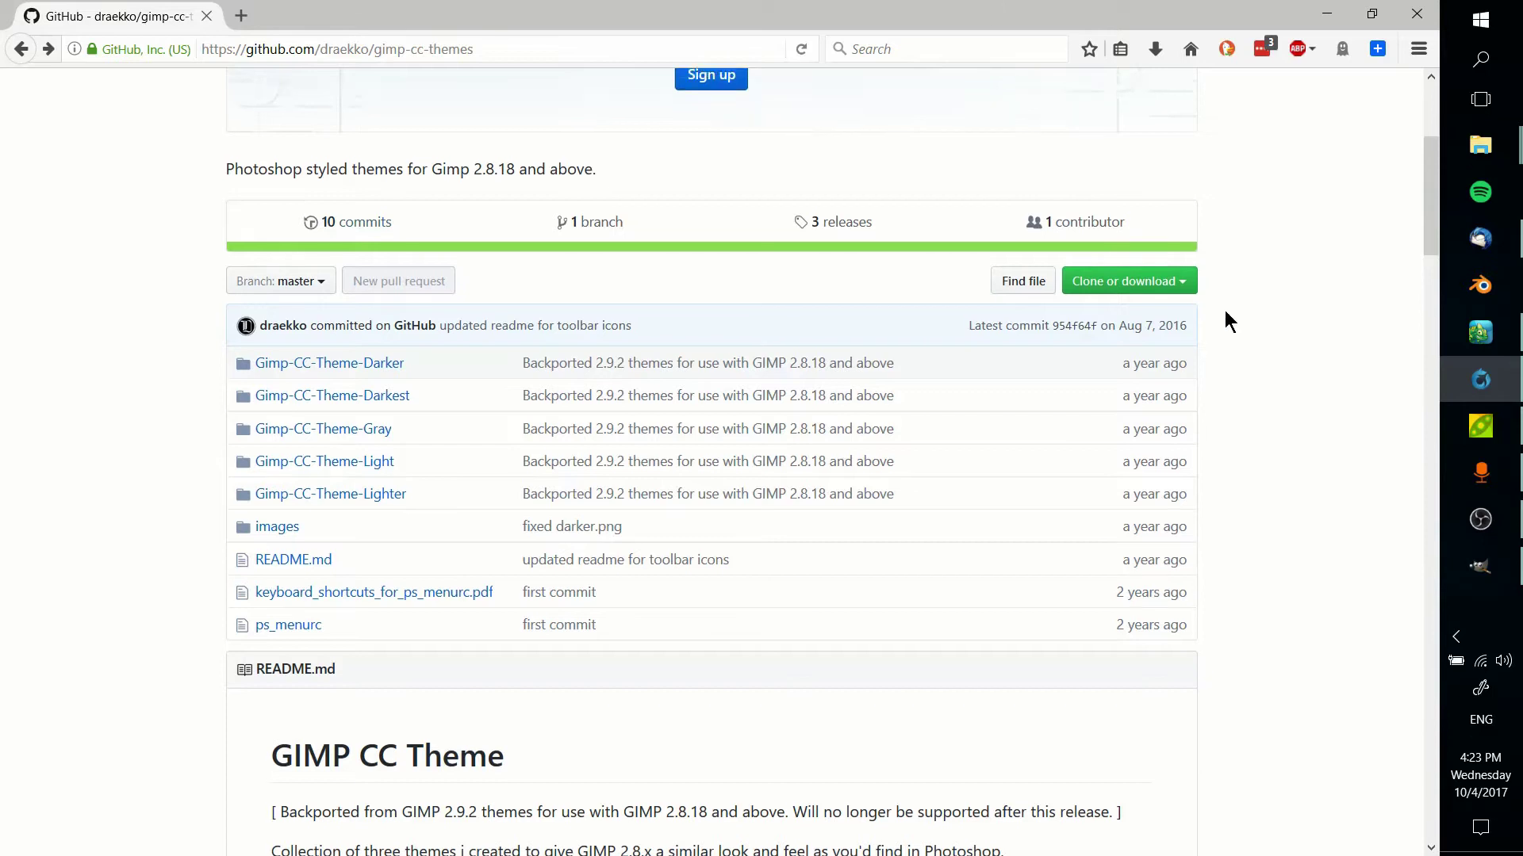
pyautogui.scroll(3, 1223, 310)
pyautogui.scroll(-1, 1239, 582)
pyautogui.scroll(-2, 1239, 594)
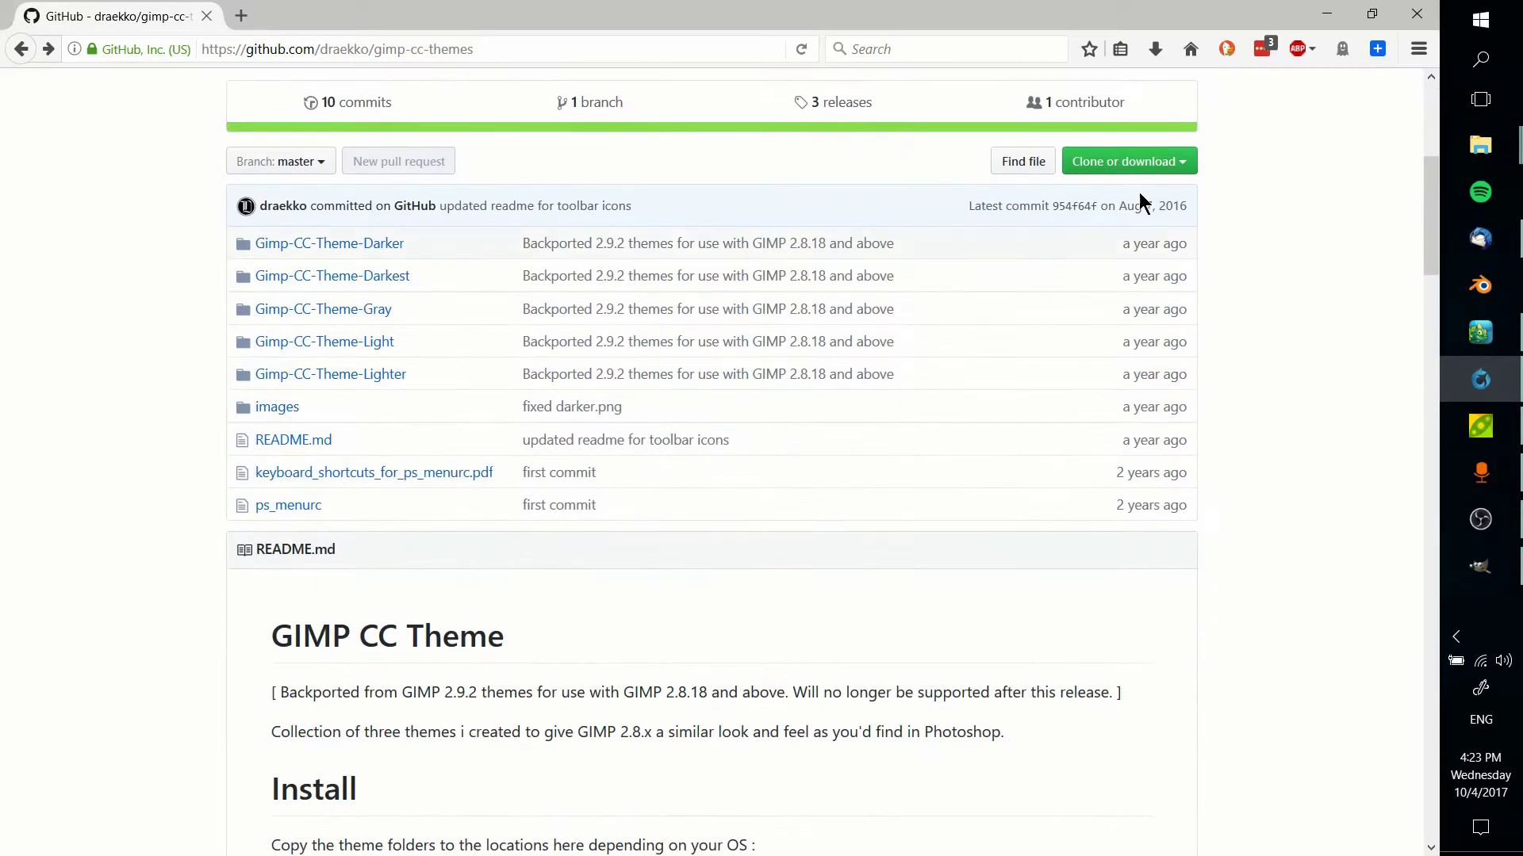
pyautogui.click(1177, 163)
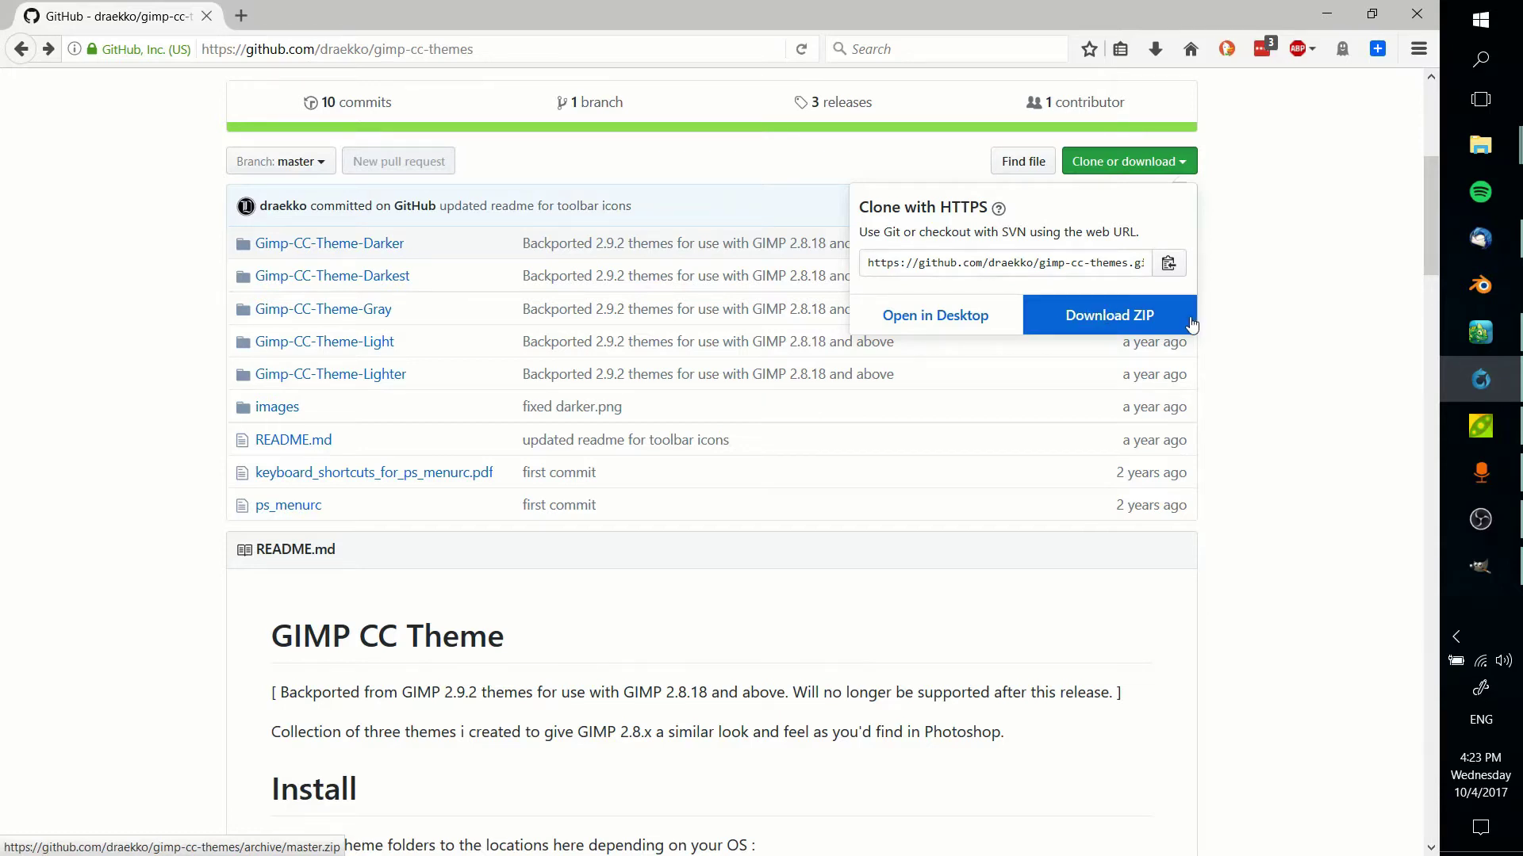
pyautogui.click(1289, 225)
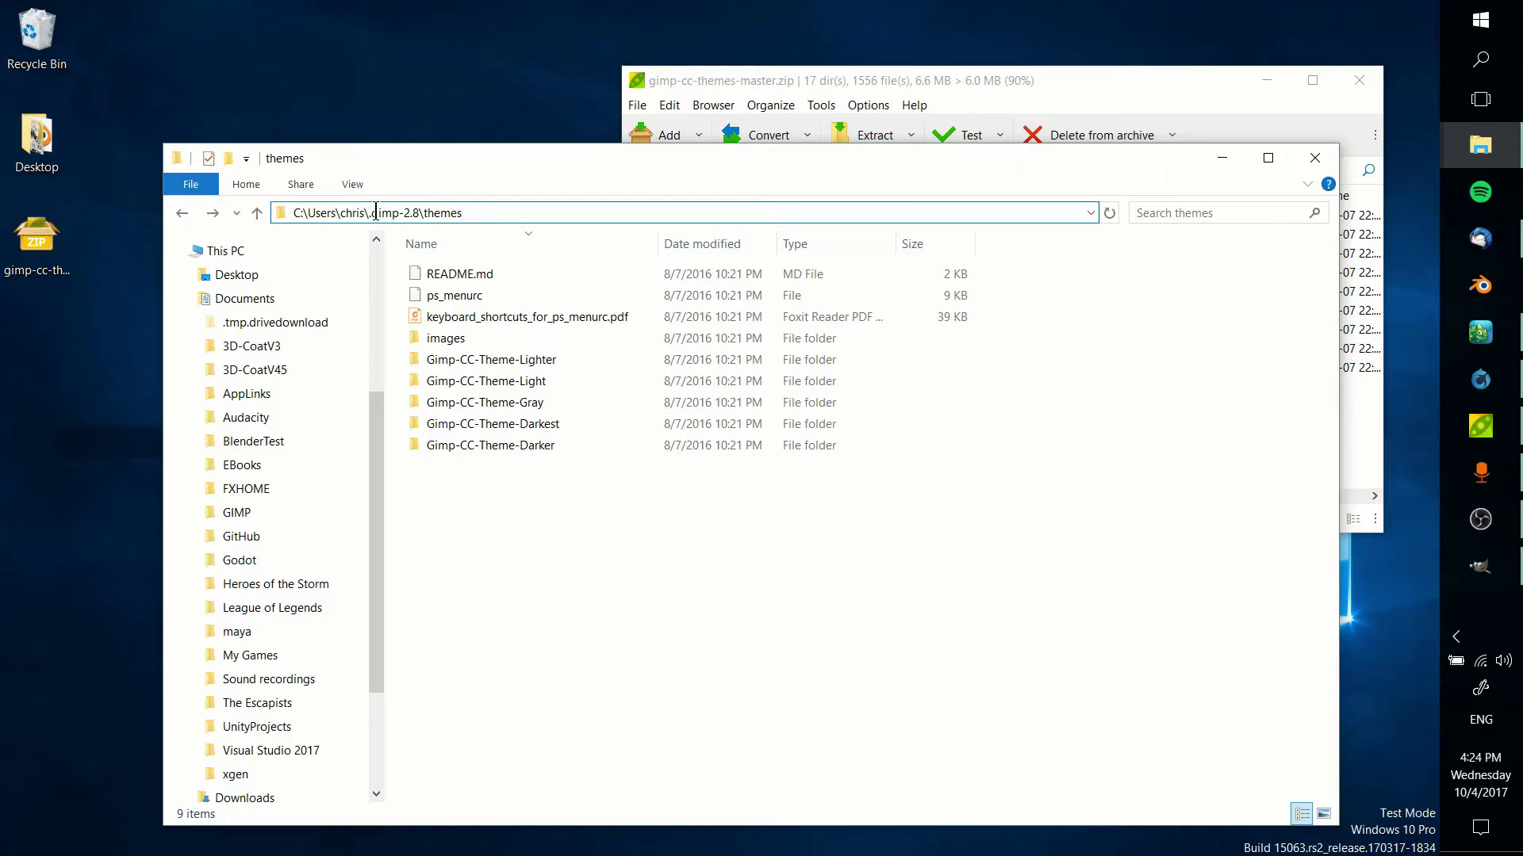
# Step: Move the PeaZip archive window into place beside the .gimp-2.8 themes folder
pyautogui.moveTo(702, 82)
pyautogui.mouseDown()
pyautogui.moveTo(655, 80)
pyautogui.moveTo(725, 87)
pyautogui.mouseUp()
# Step: Select all six folders and three files inside gimp-cc-themes-master for the Explorer themes folder
pyautogui.click(1109, 175)
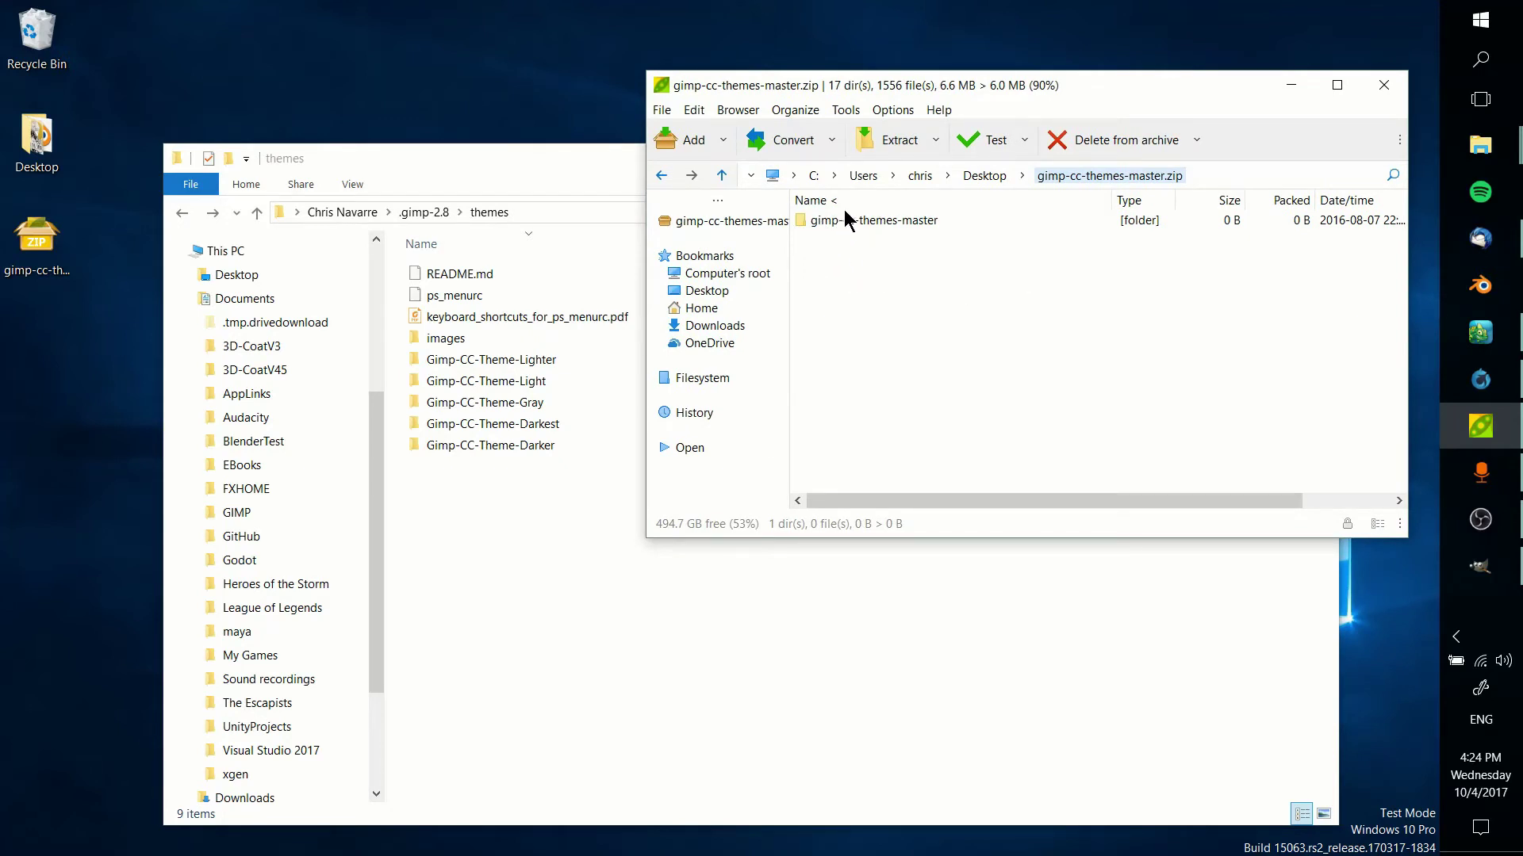
pyautogui.doubleClick(896, 221)
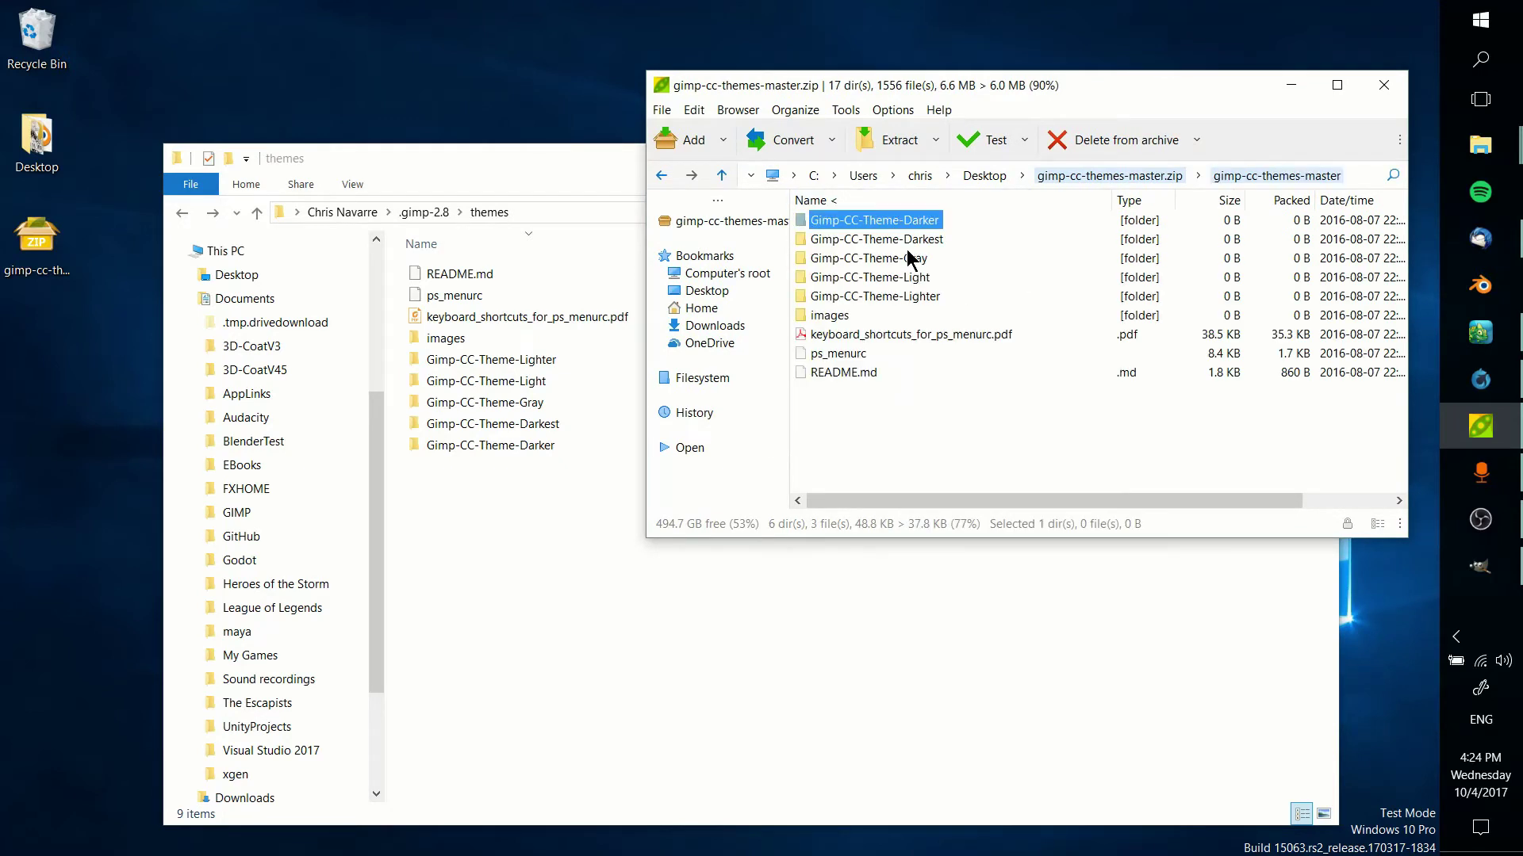
pyautogui.moveTo(991, 420); pyautogui.dragTo(851, 220)
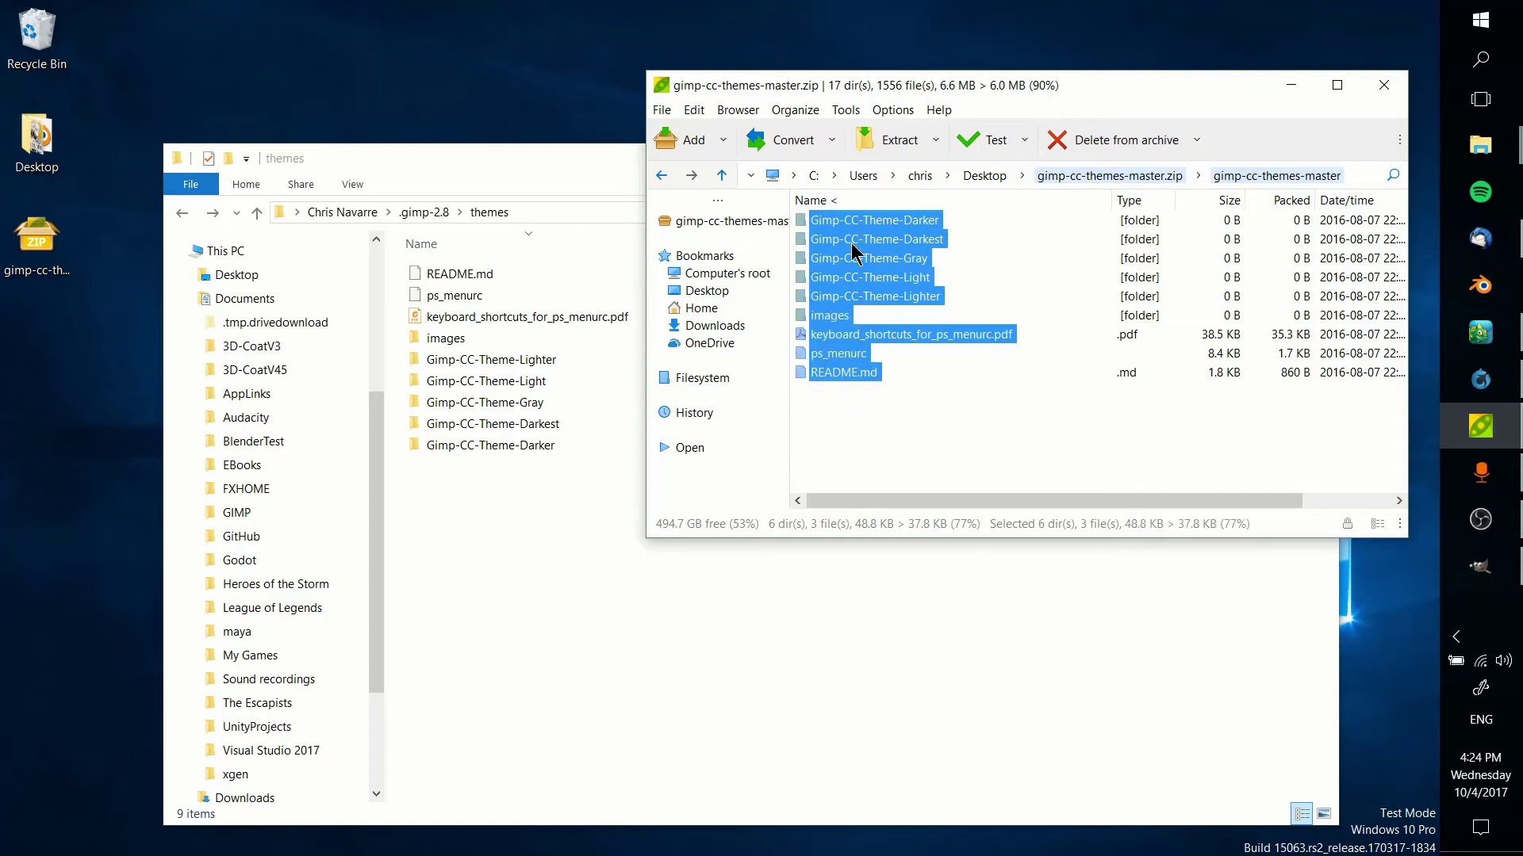
pyautogui.click(898, 438)
pyautogui.moveTo(911, 452); pyautogui.dragTo(821, 213)
pyautogui.click(595, 211)
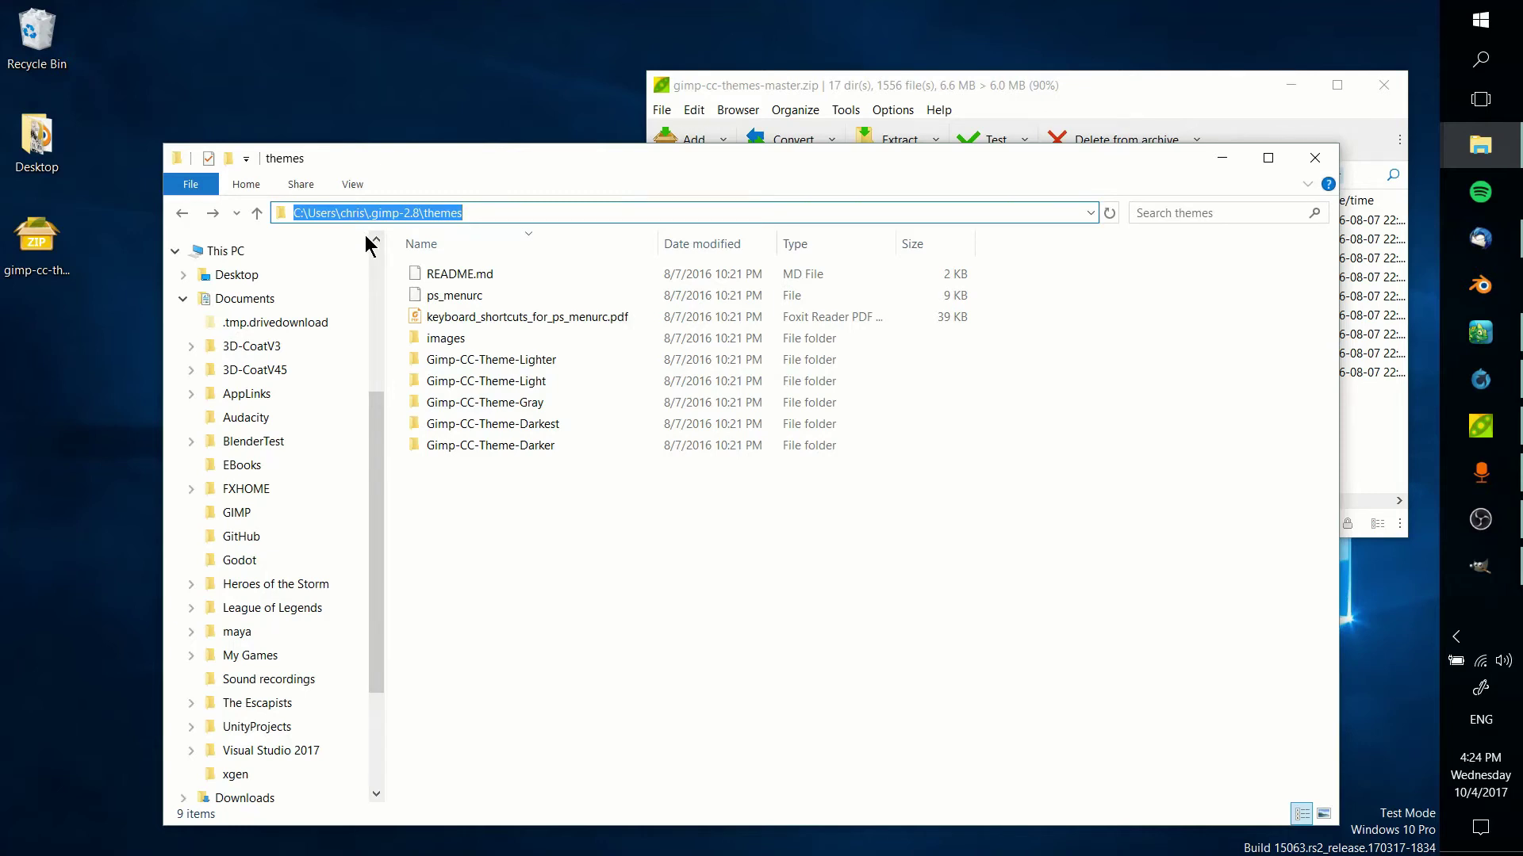
# Step: Select Gimp-CC-Theme-Darker on the Theme page of GIMP Preferences
pyautogui.click(1480, 568)
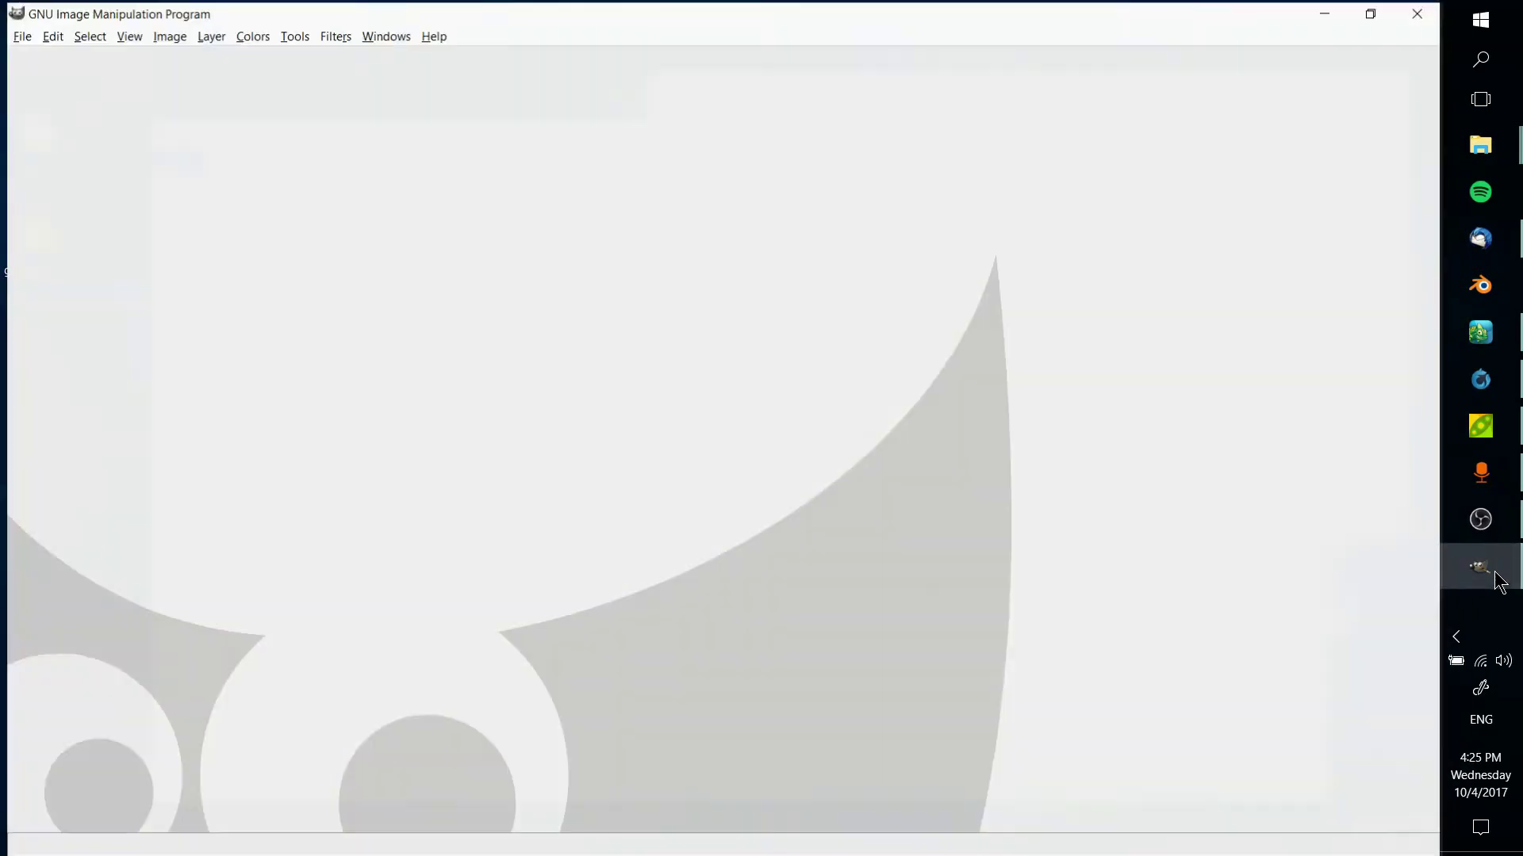
pyautogui.click(48, 35)
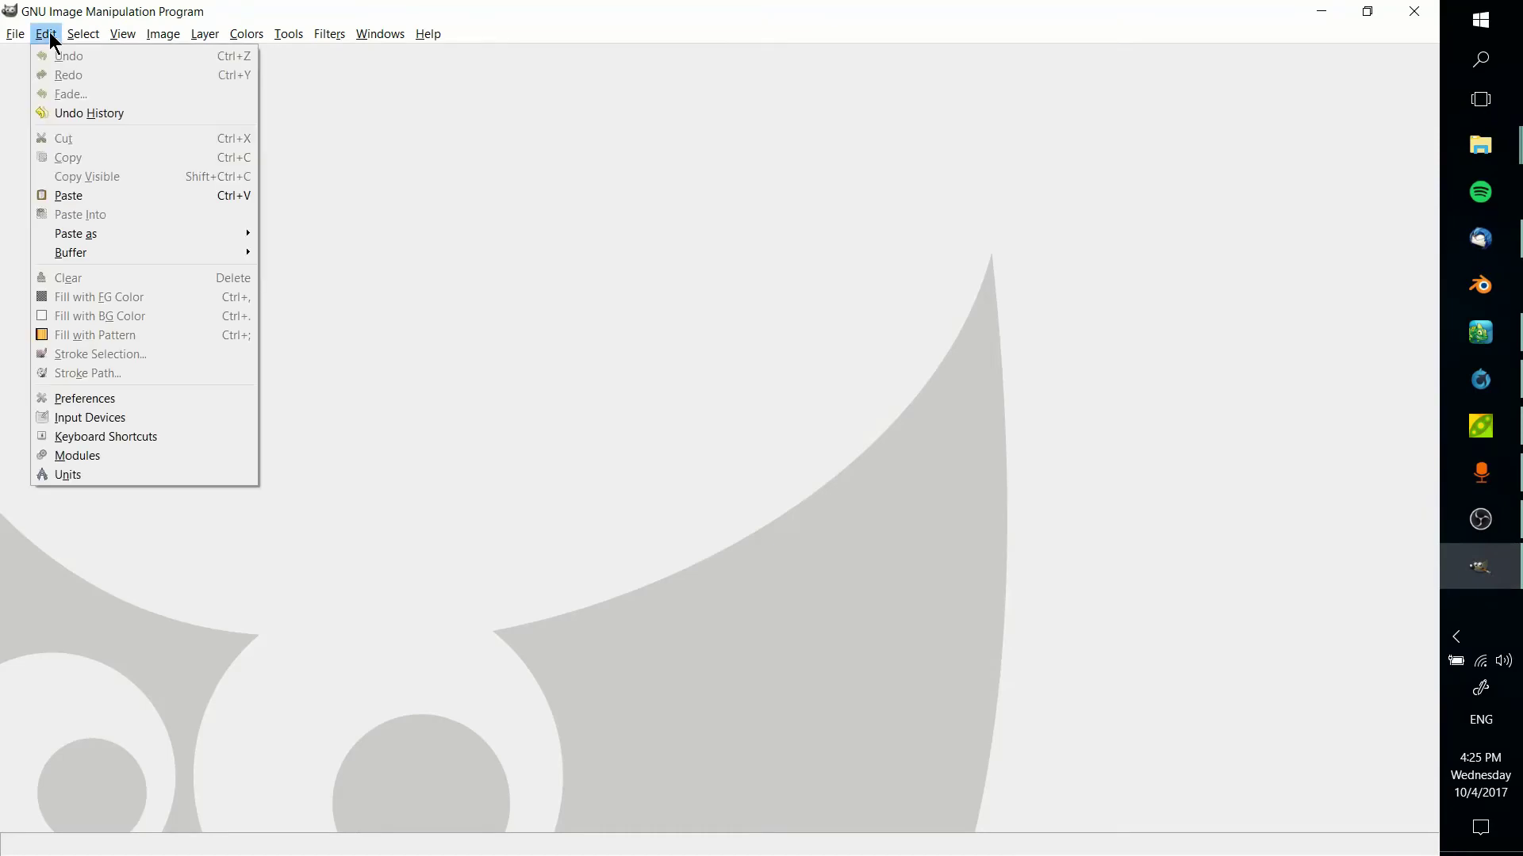
pyautogui.click(68, 399)
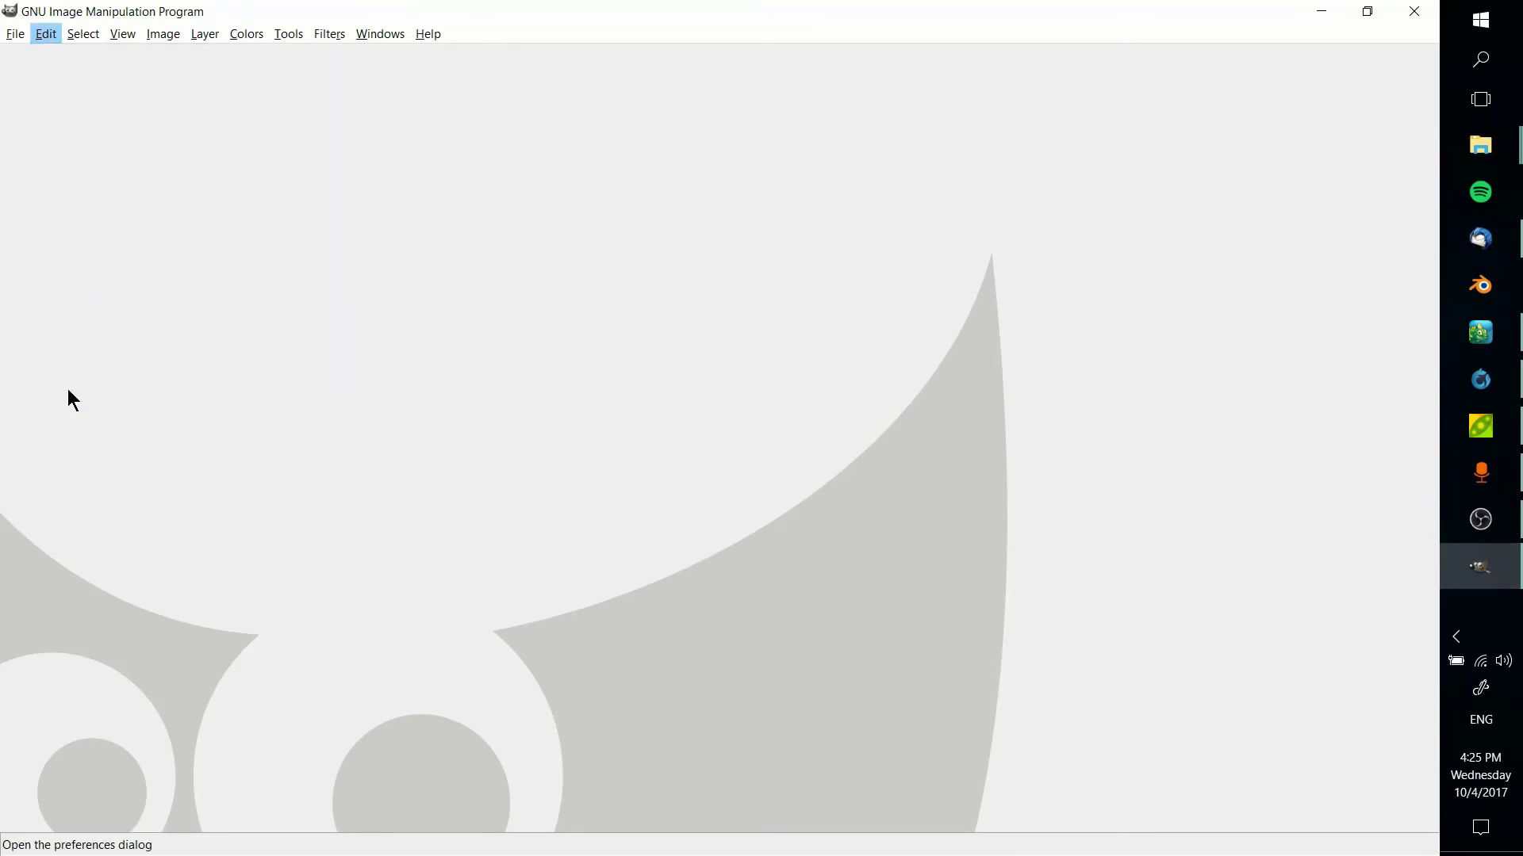
pyautogui.click(283, 190)
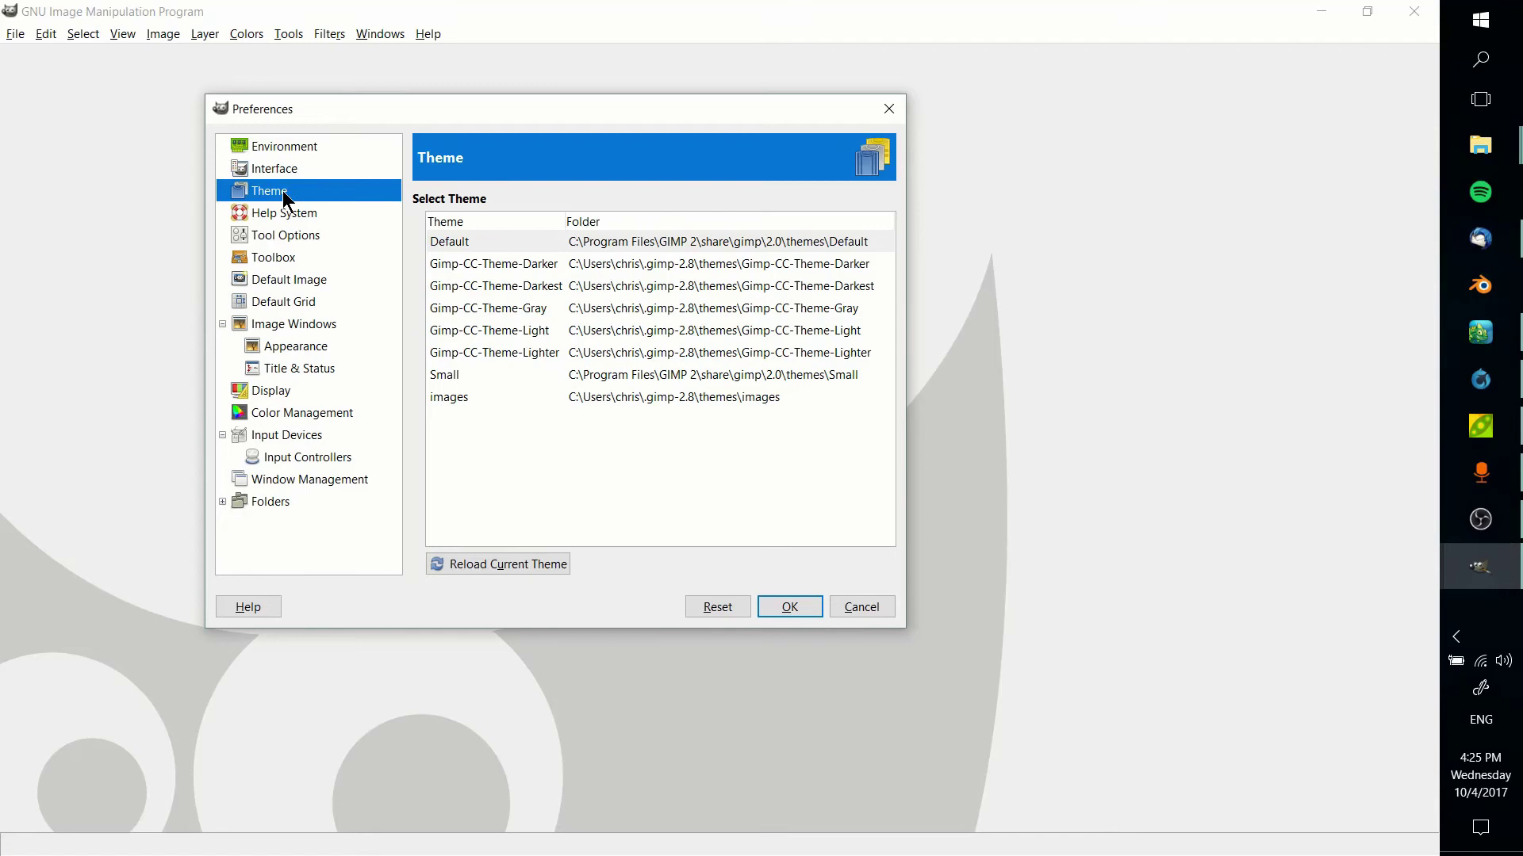
pyautogui.moveTo(358, 111); pyautogui.dragTo(408, 152)
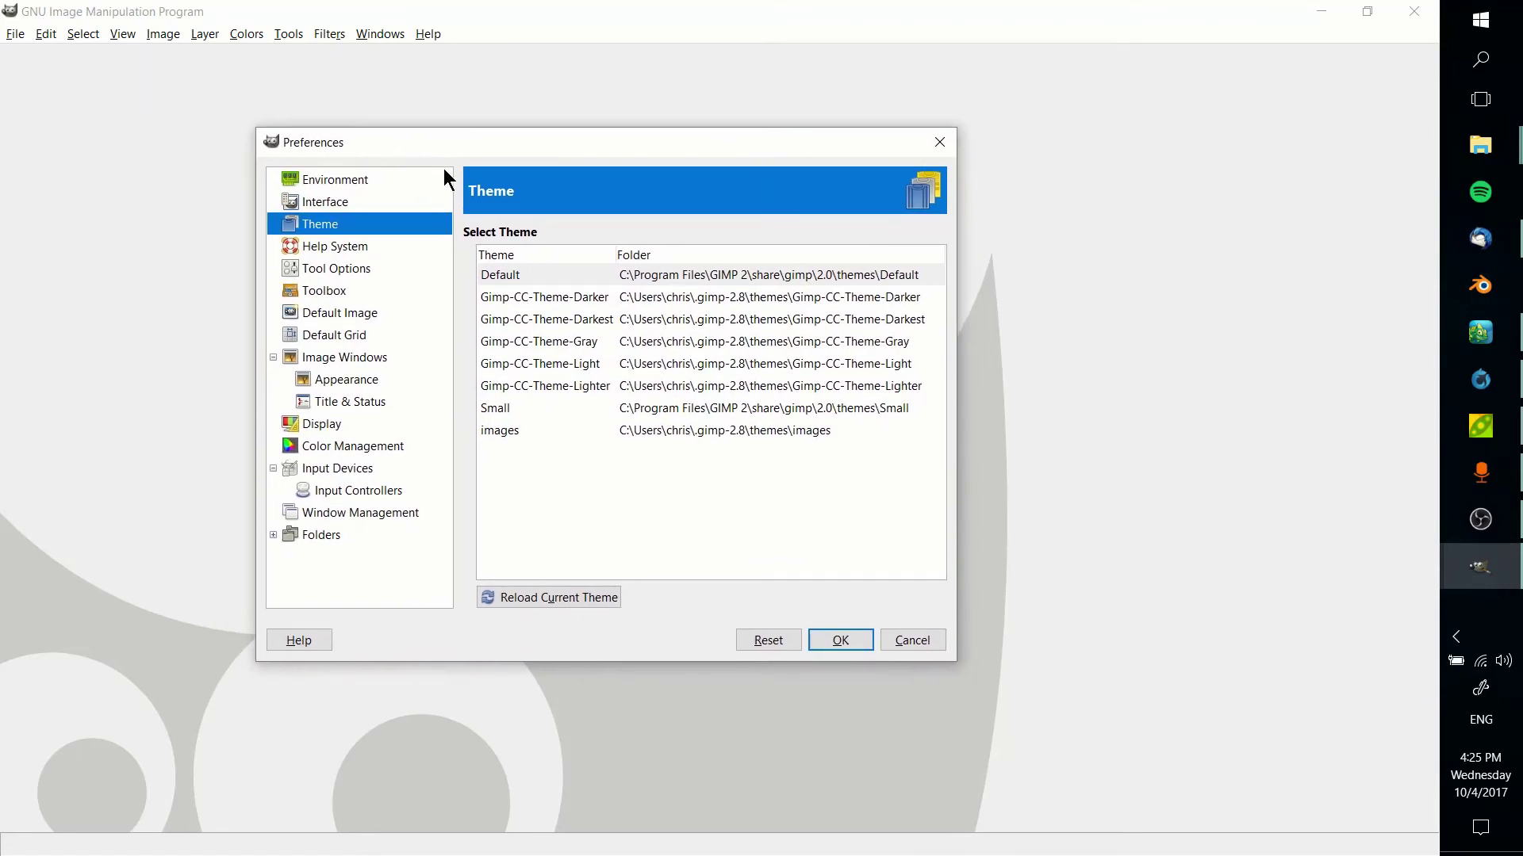
pyautogui.click(526, 296)
pyautogui.press('Down')
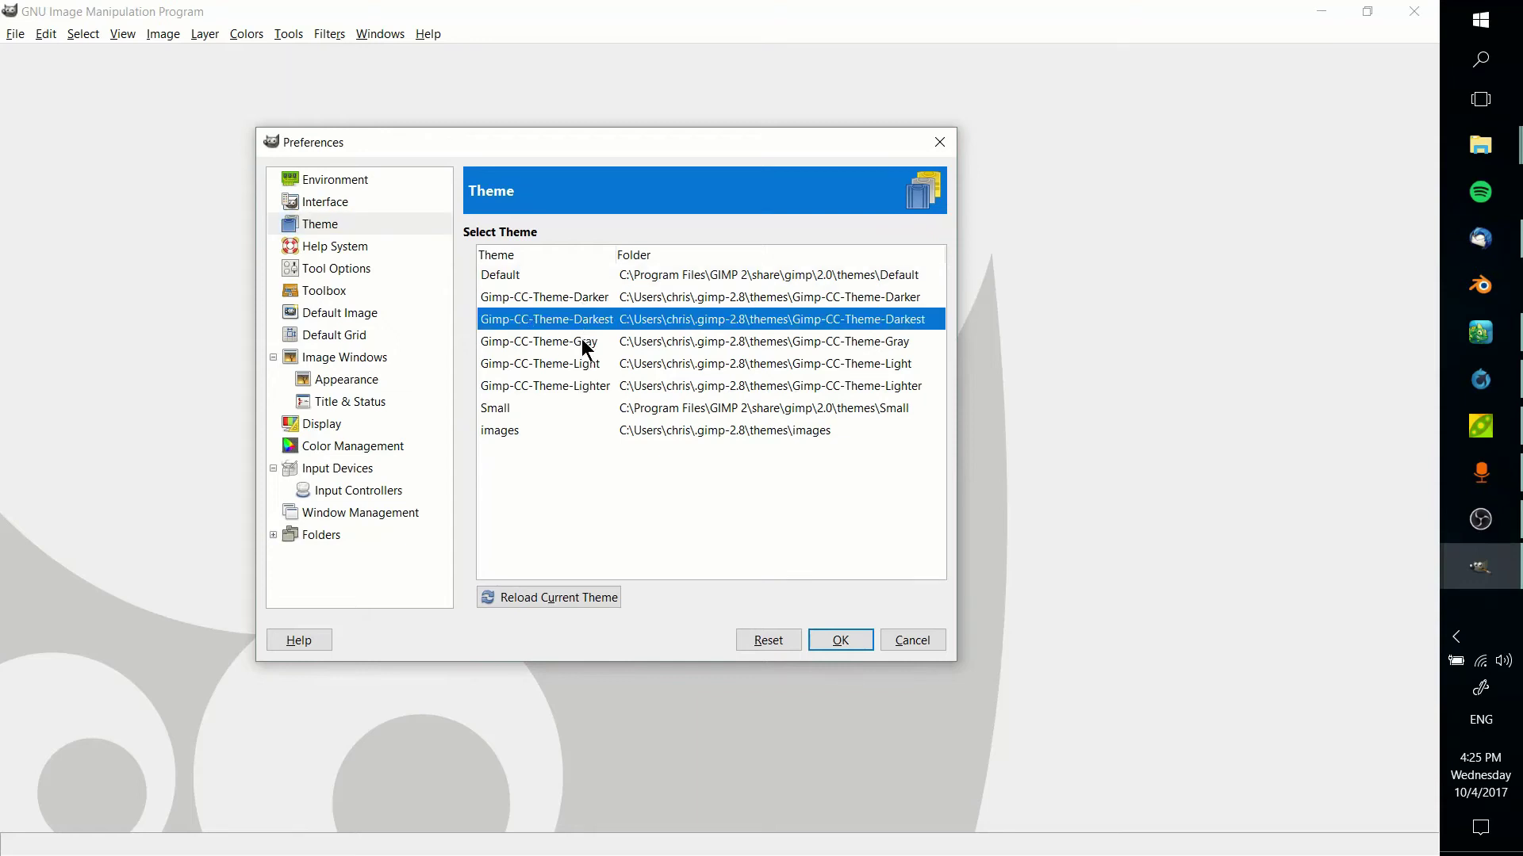
pyautogui.press('Down')
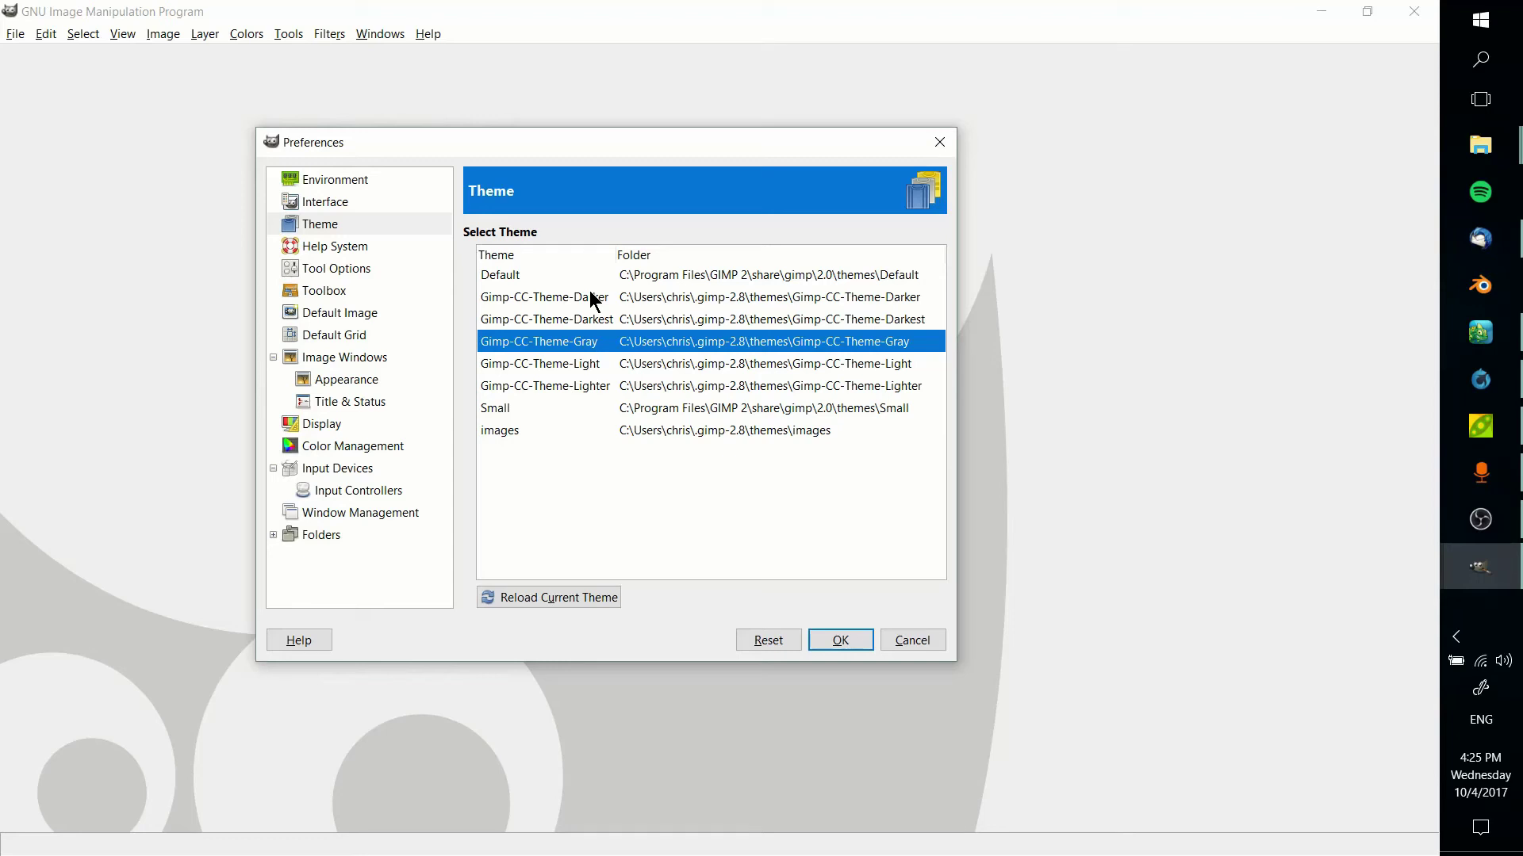
pyautogui.click(591, 300)
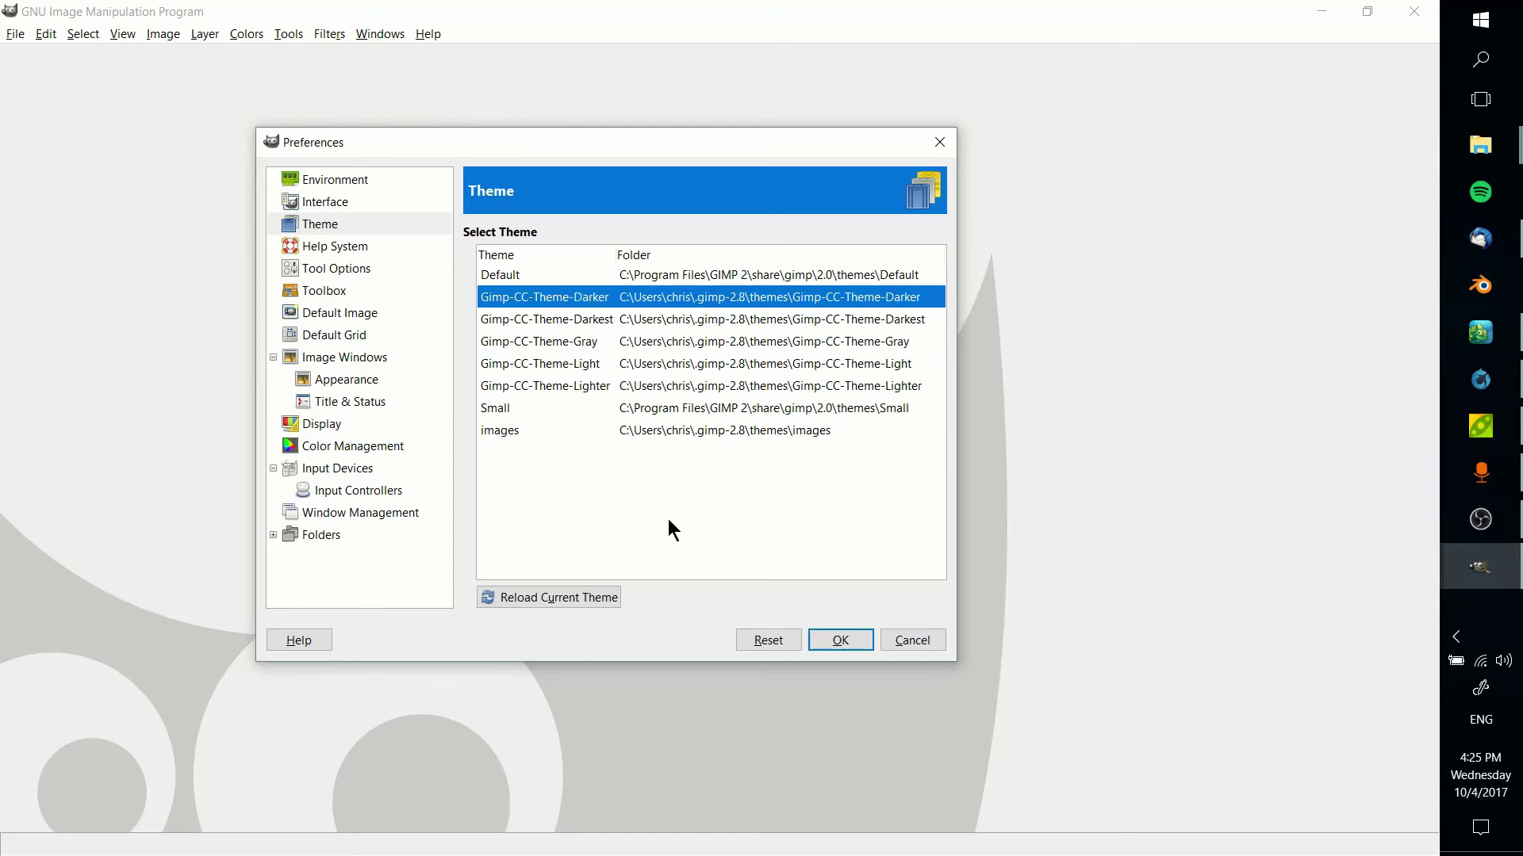
# Step: Confirm the theme, restart GIMP, and reopen MobileAppReview.xcf from recent files
pyautogui.click(838, 641)
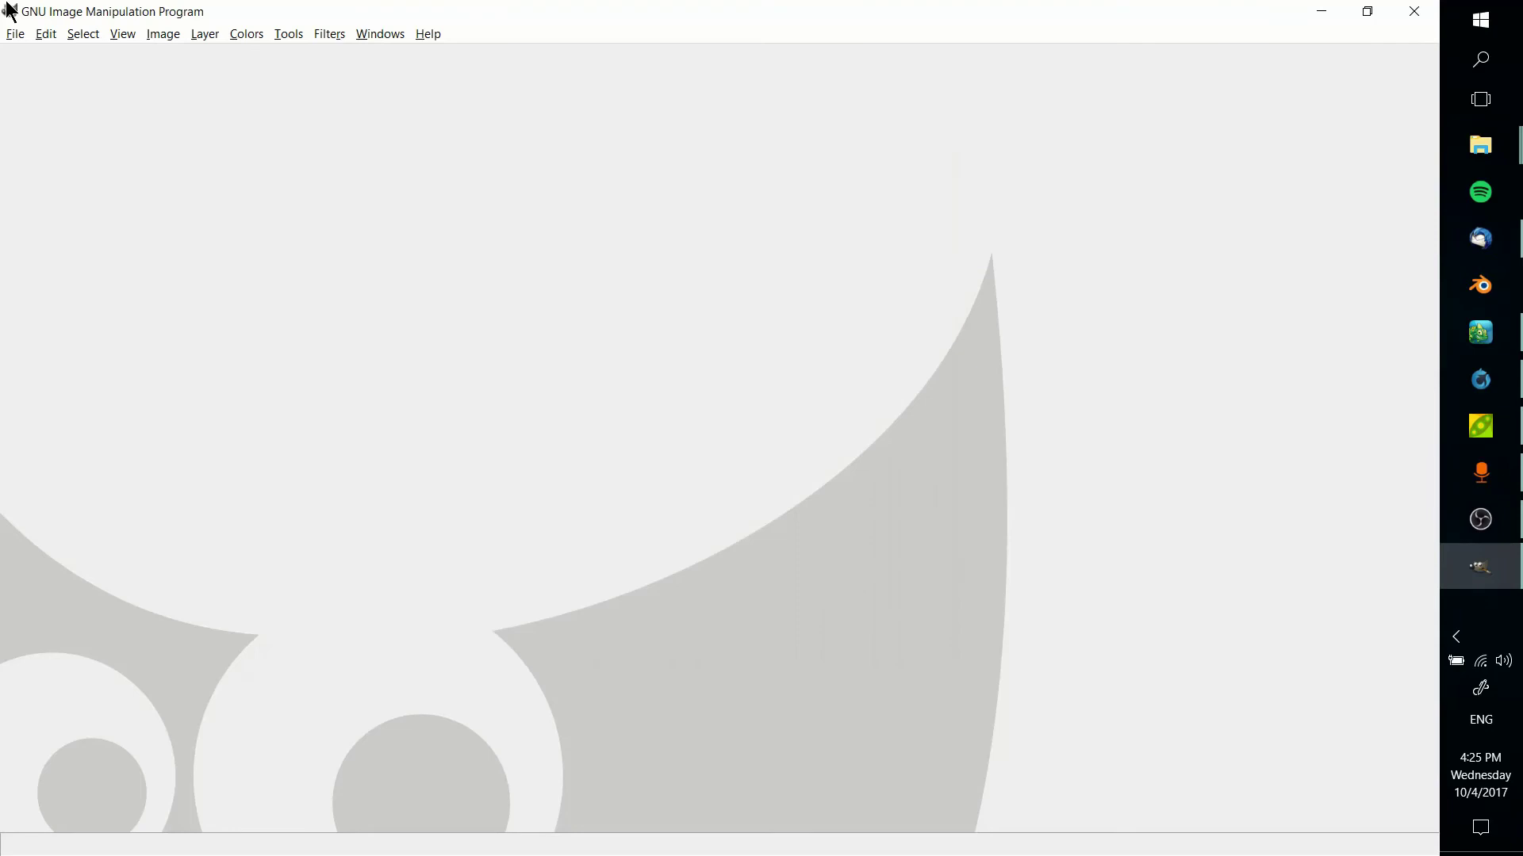
pyautogui.click(1413, 11)
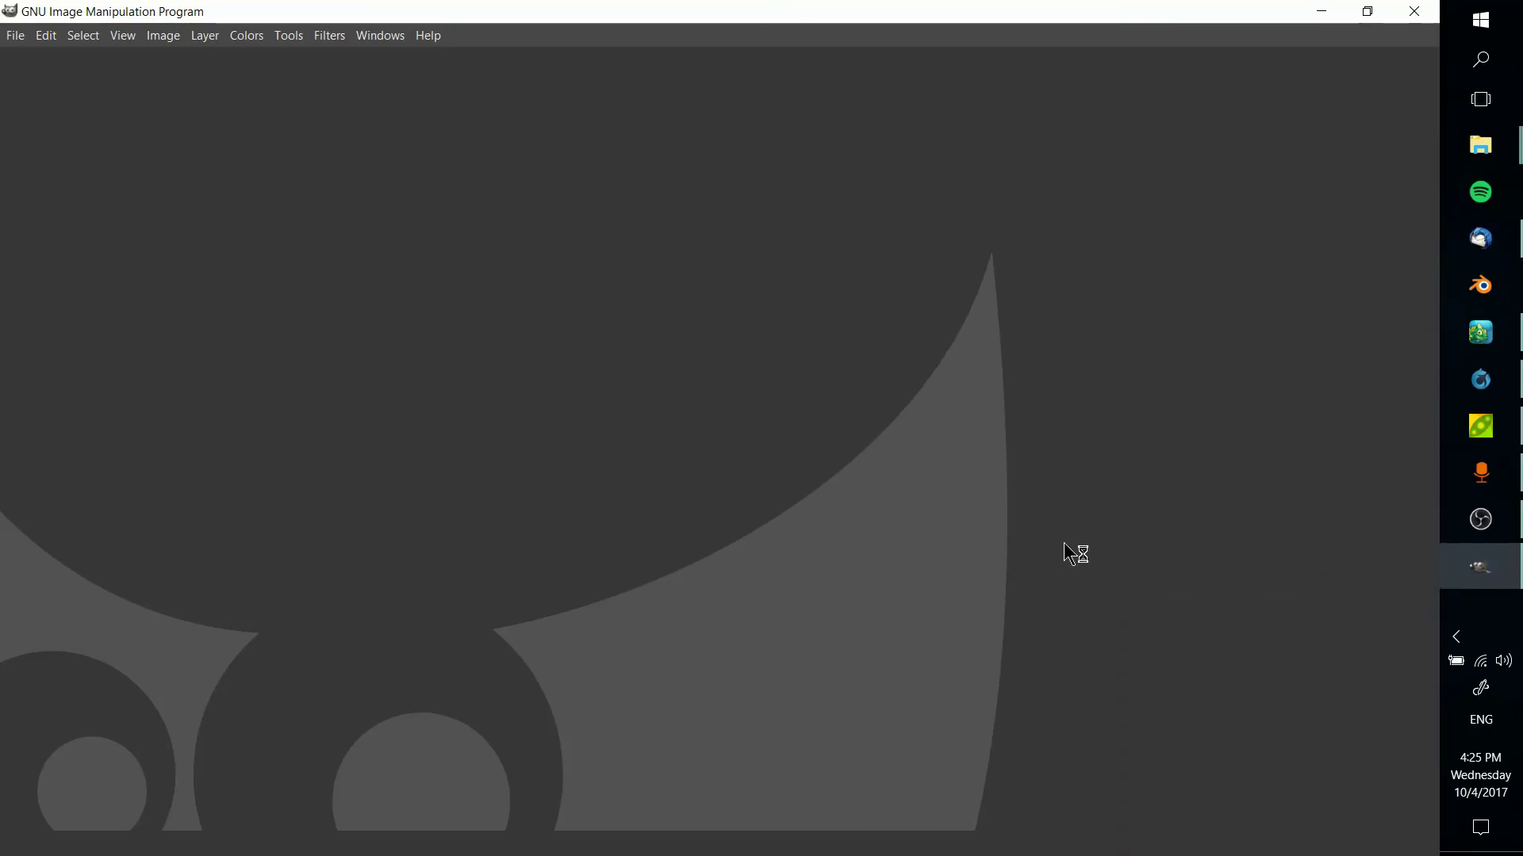
pyautogui.click(15, 36)
pyautogui.moveTo(57, 172)
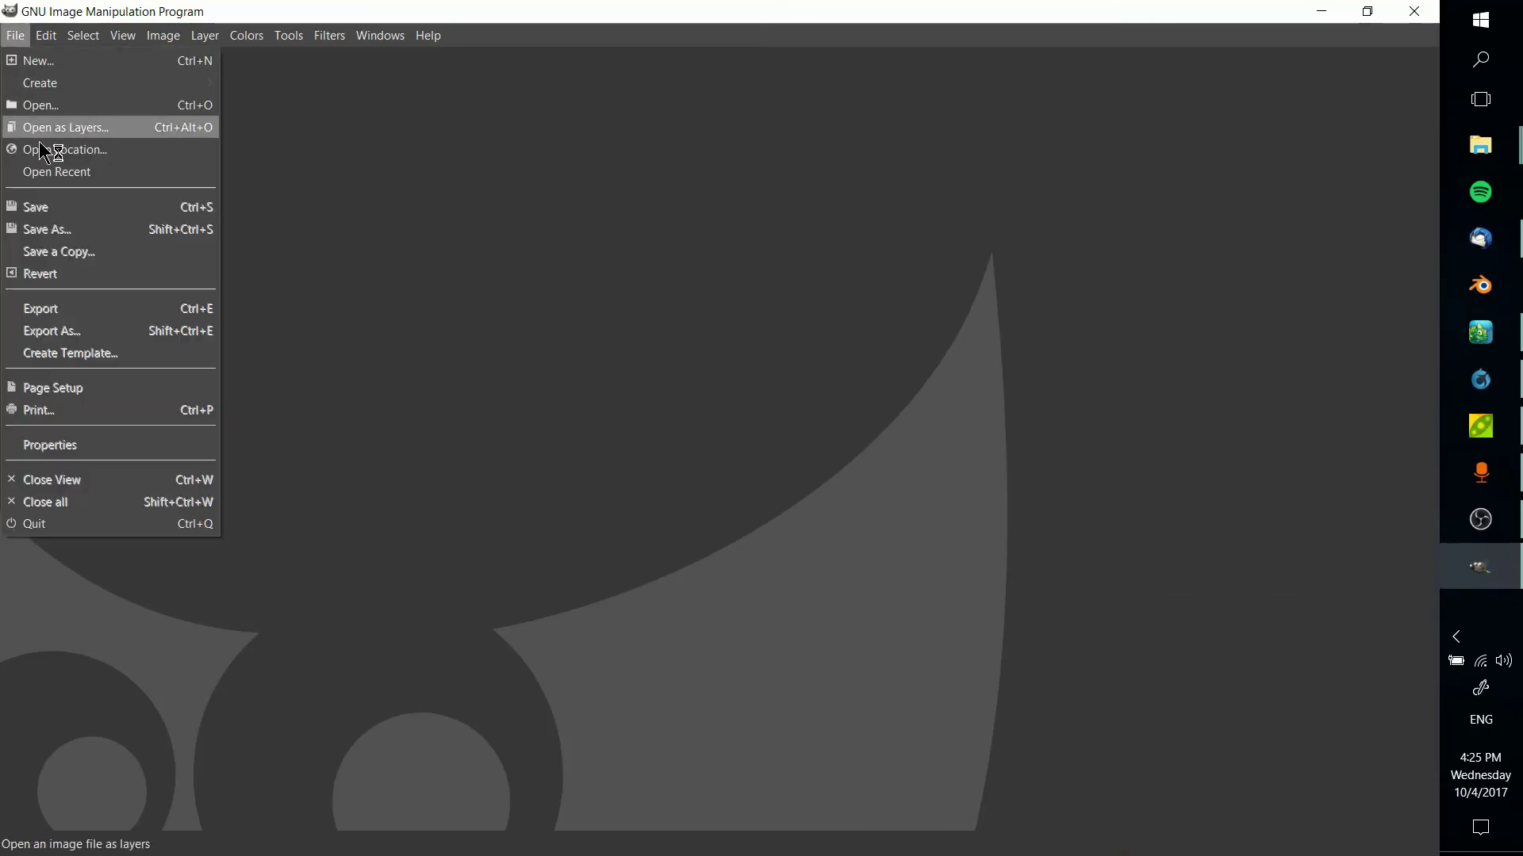
pyautogui.click(329, 176)
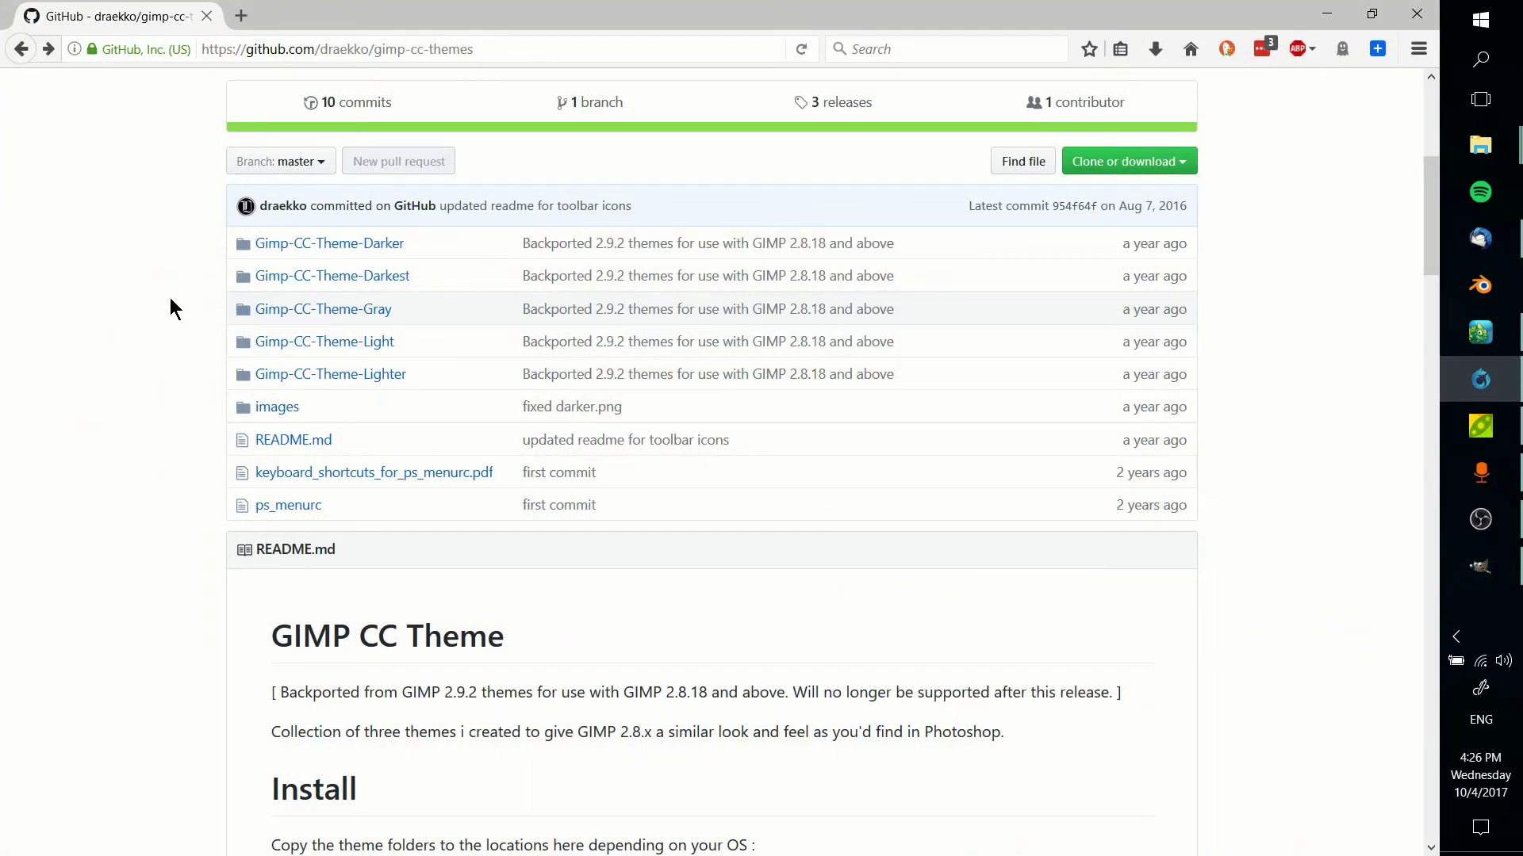
# Step: Find the README's Install section and highlight the Windows '<your user name>' path placeholder
pyautogui.click(428, 52)
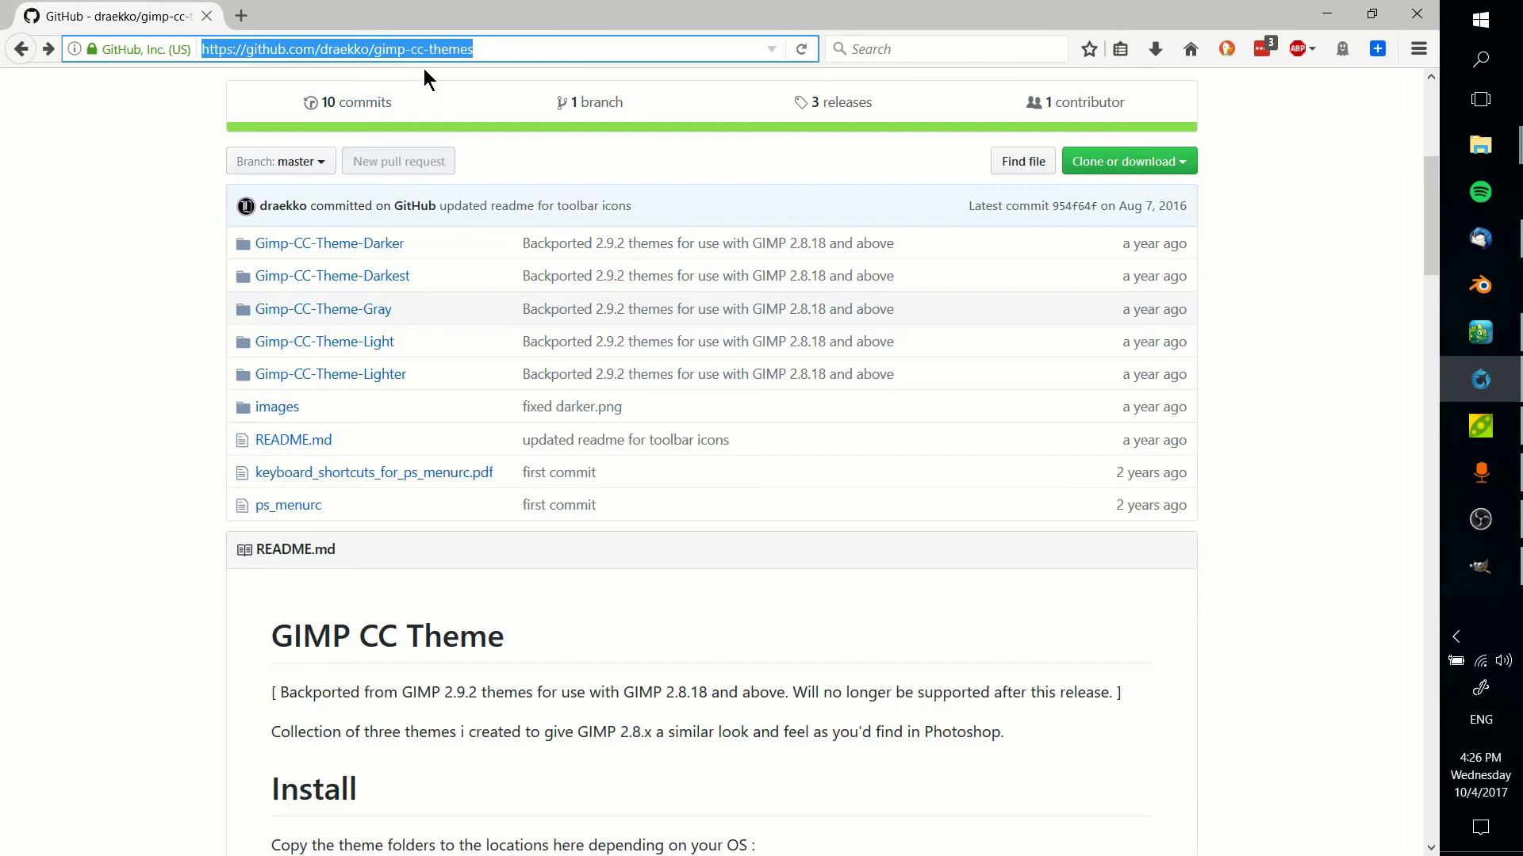
pyautogui.scroll(-5, 224, 406)
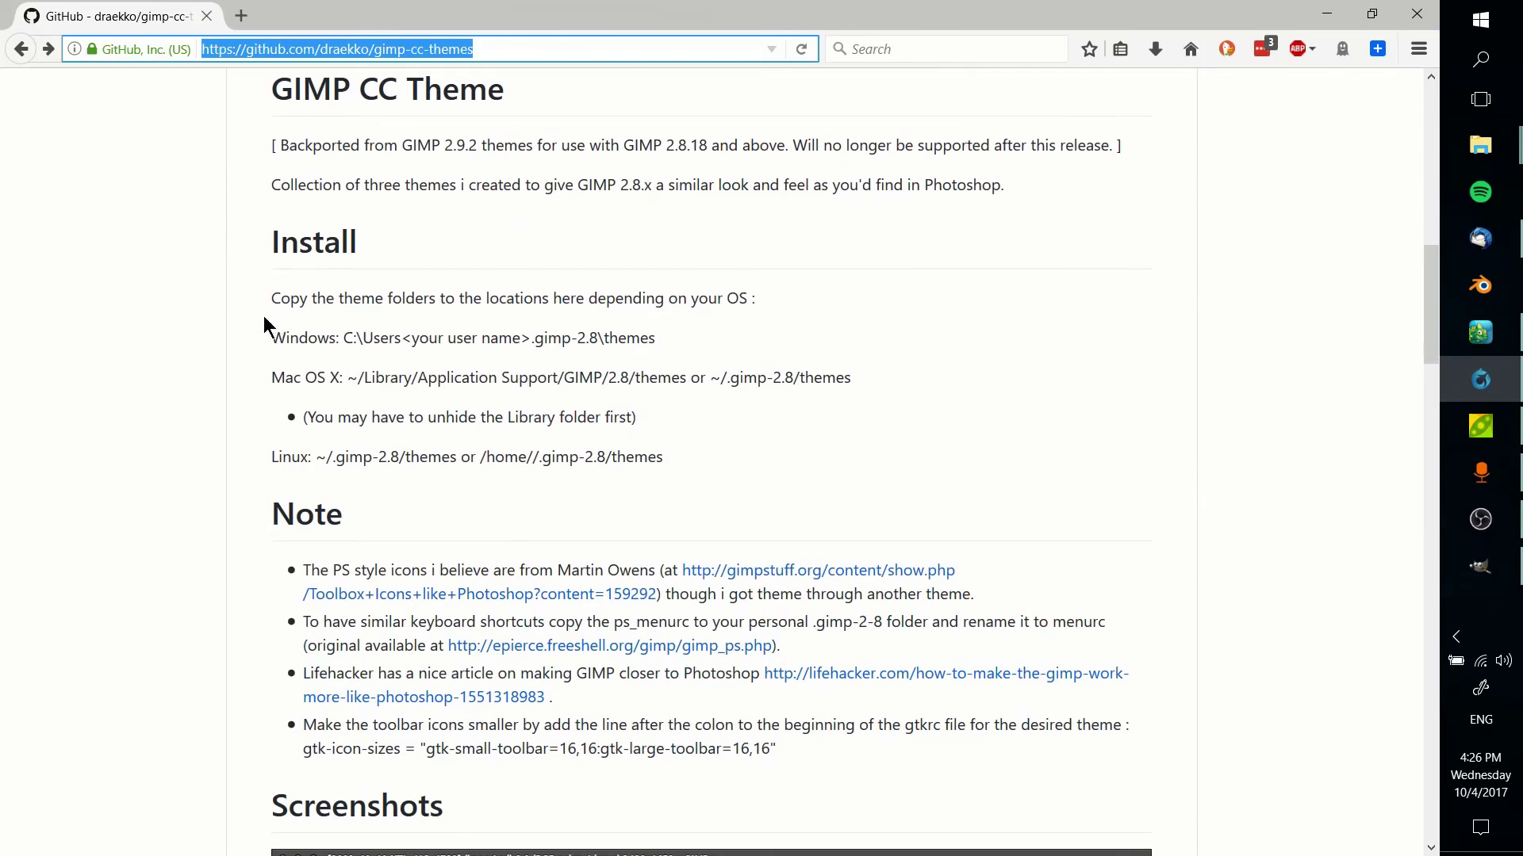
pyautogui.moveTo(263, 312); pyautogui.dragTo(834, 465)
pyautogui.click(833, 472)
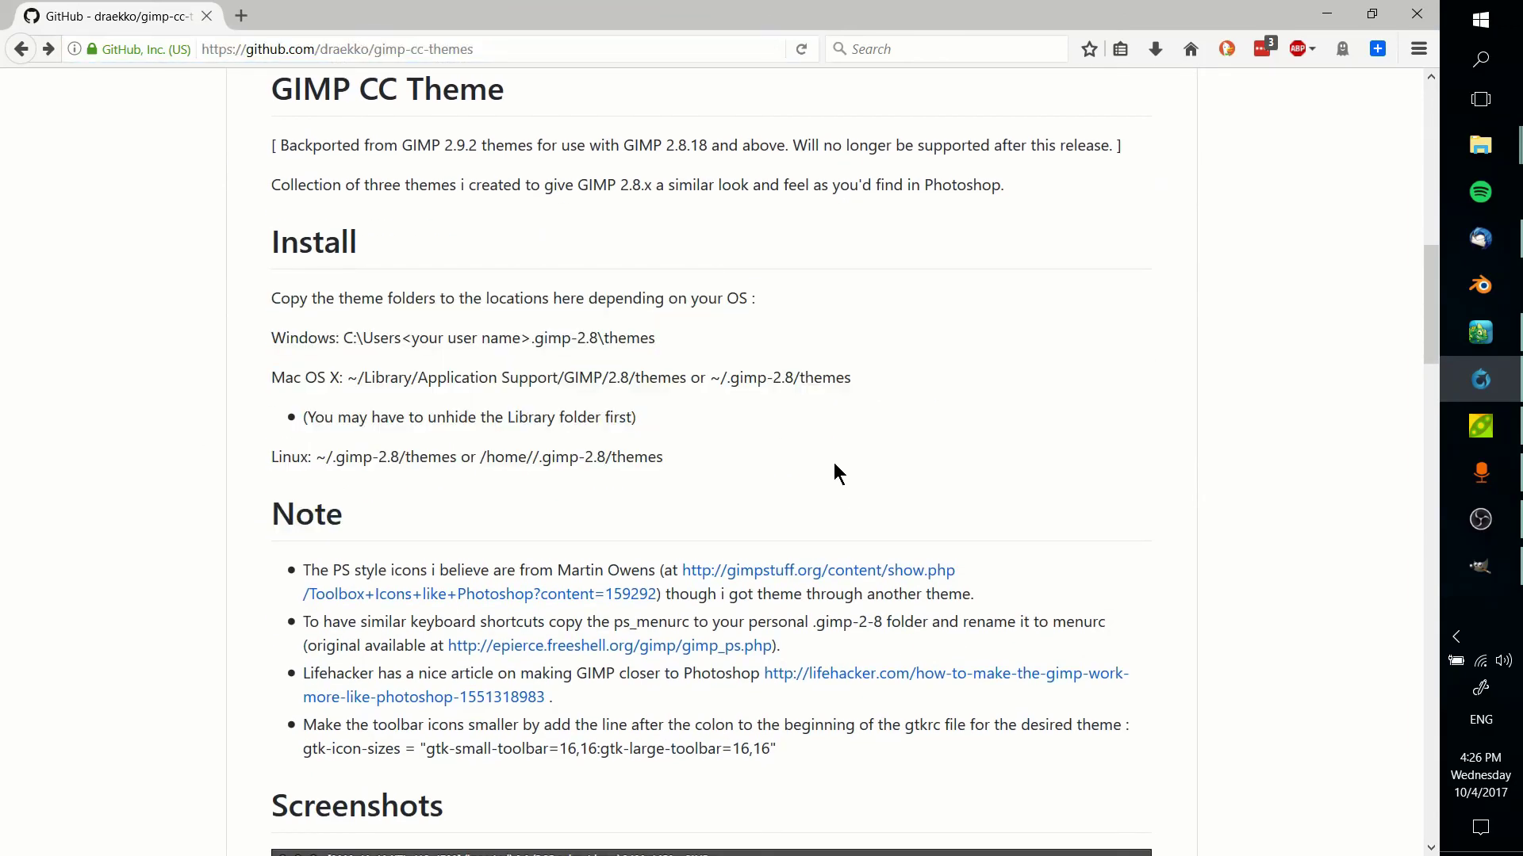
pyautogui.moveTo(402, 339); pyautogui.dragTo(530, 339)
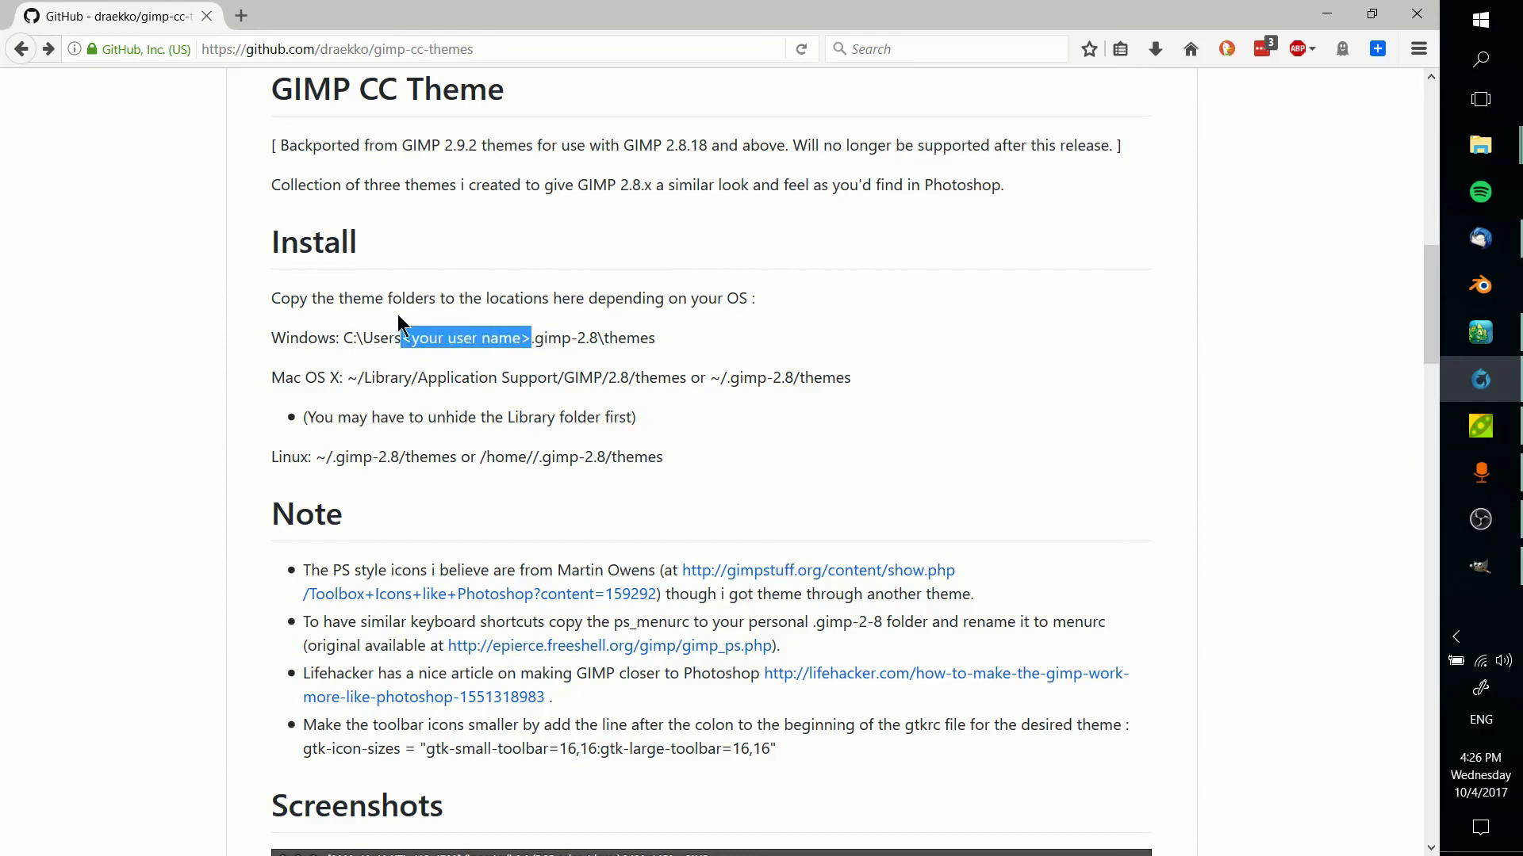
pyautogui.click(576, 407)
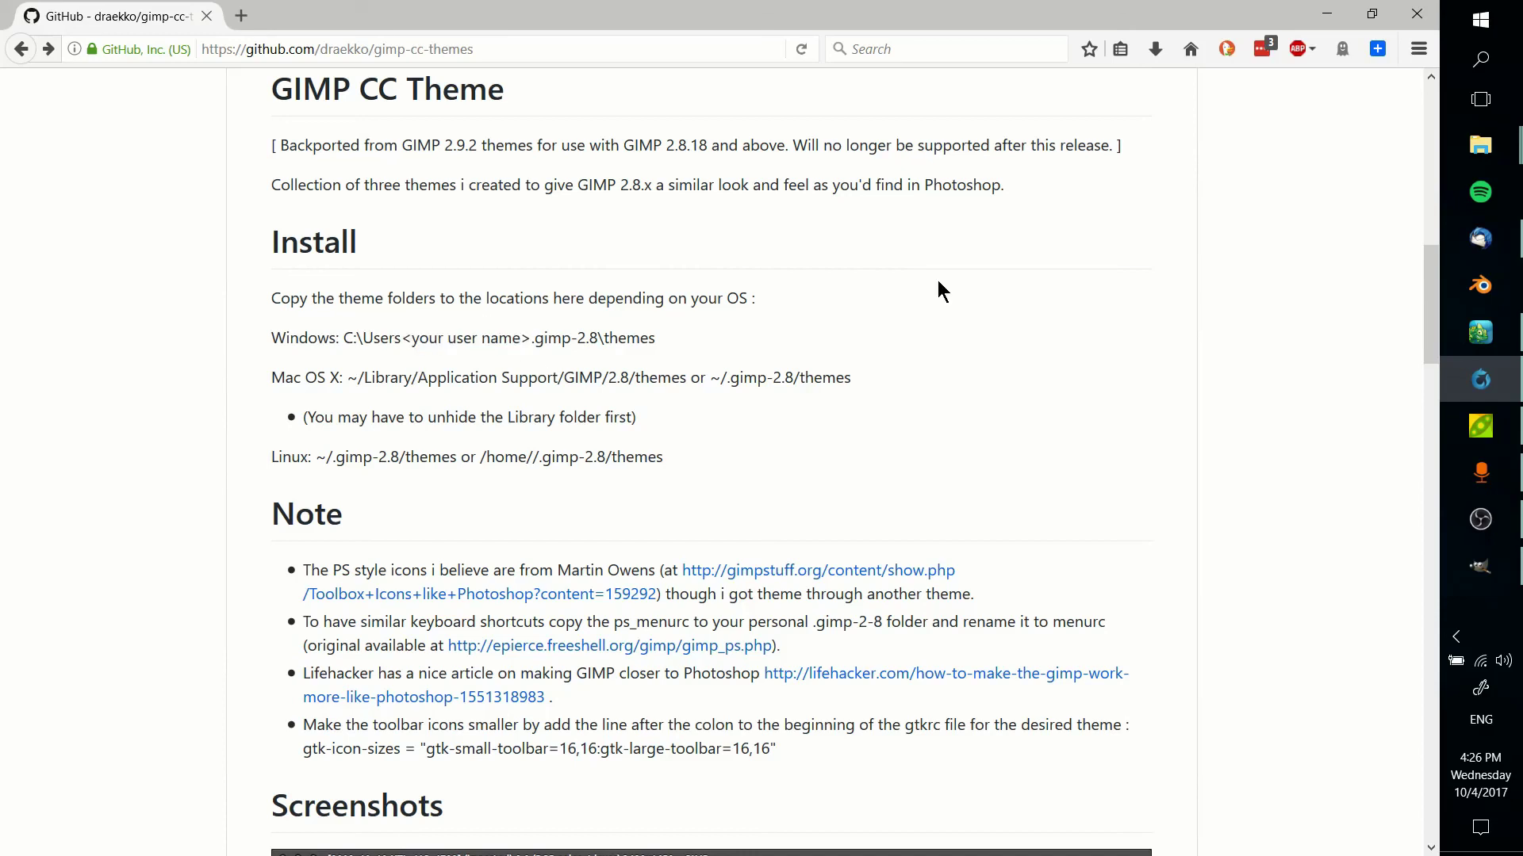